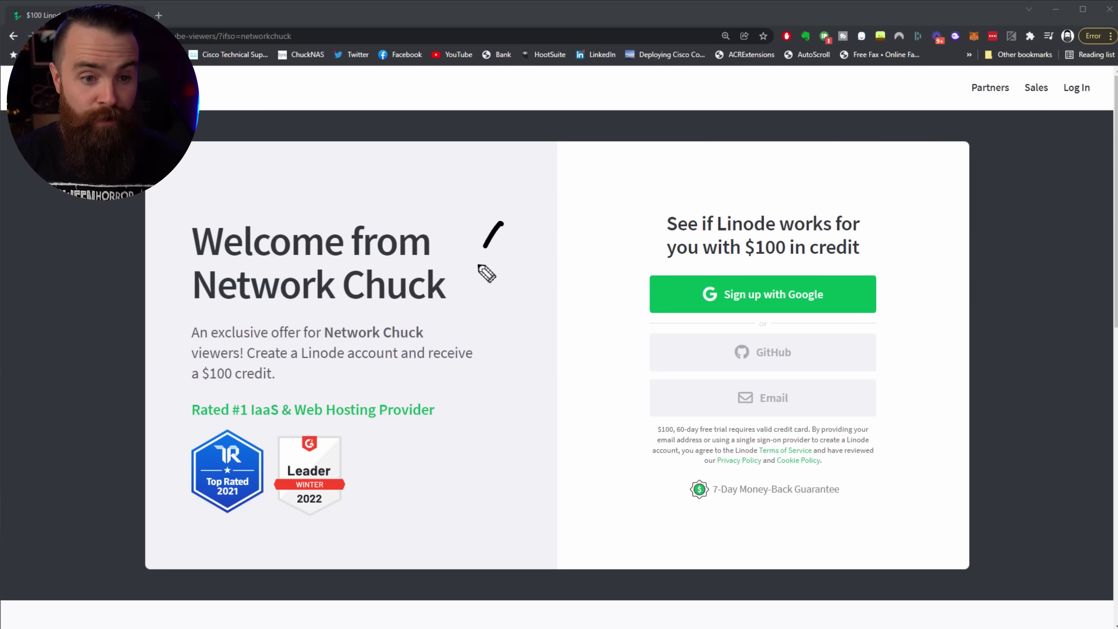
Step: Annotate the Linode signup link, then start creating a new Linode from the Create menu
mouse_move(480, 266)
mouse_down()
mouse_move(622, 275)
mouse_move(595, 273)
mouse_up()
drag(754, 273, 796, 276)
mouse_move(568, 190)
mouse_down()
mouse_move(749, 172)
mouse_move(931, 182)
mouse_up()
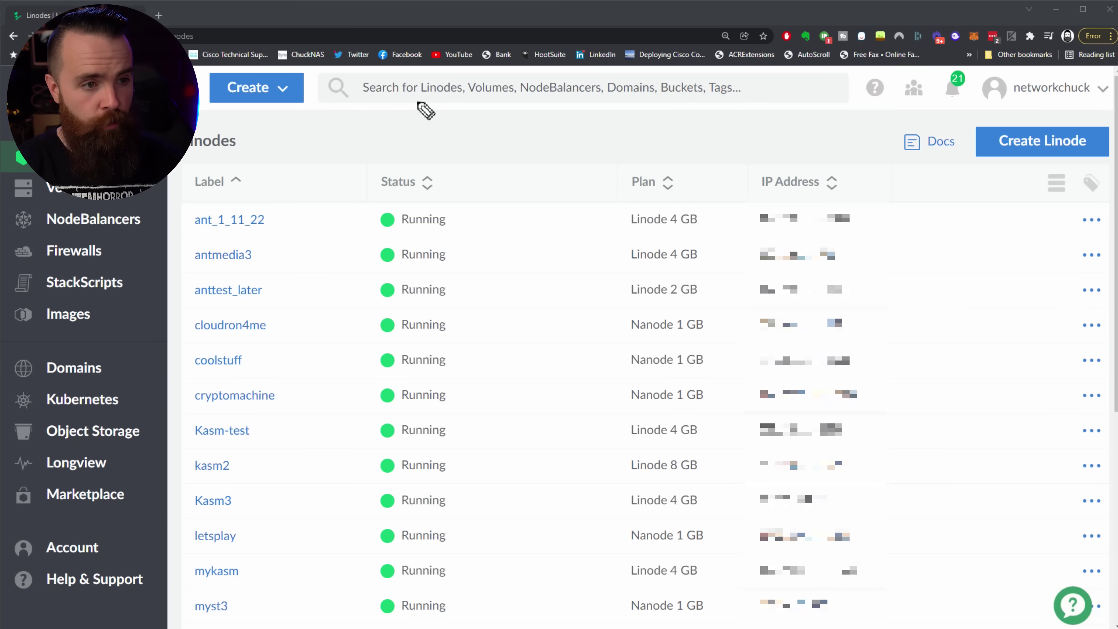
mouse_move(338, 260)
mouse_down()
mouse_move(294, 127)
mouse_move(313, 167)
mouse_up()
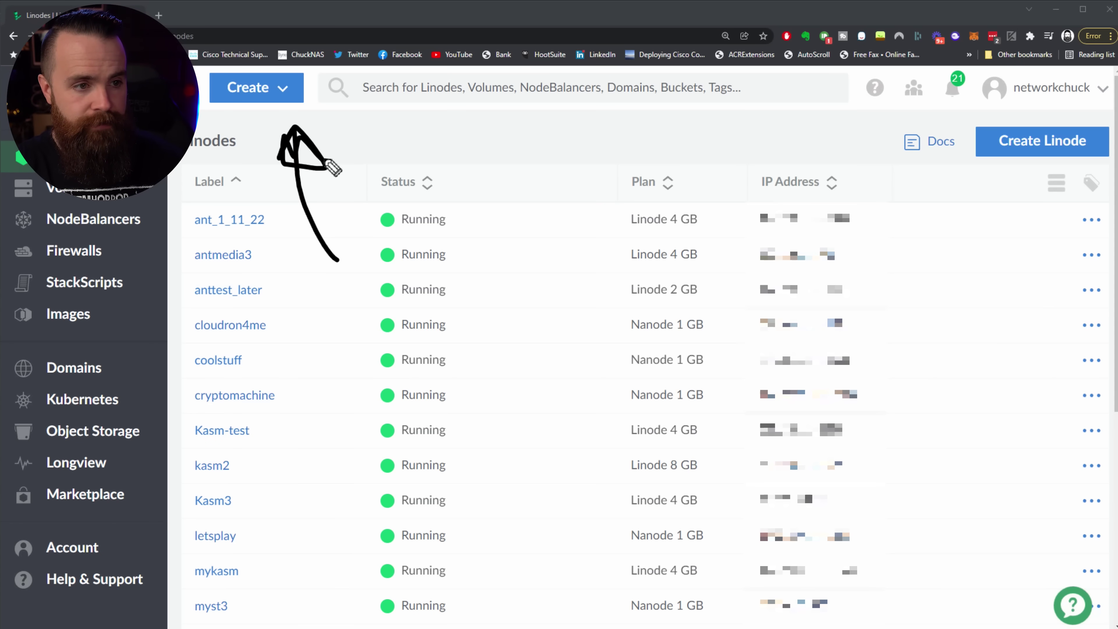
click(260, 88)
click(293, 127)
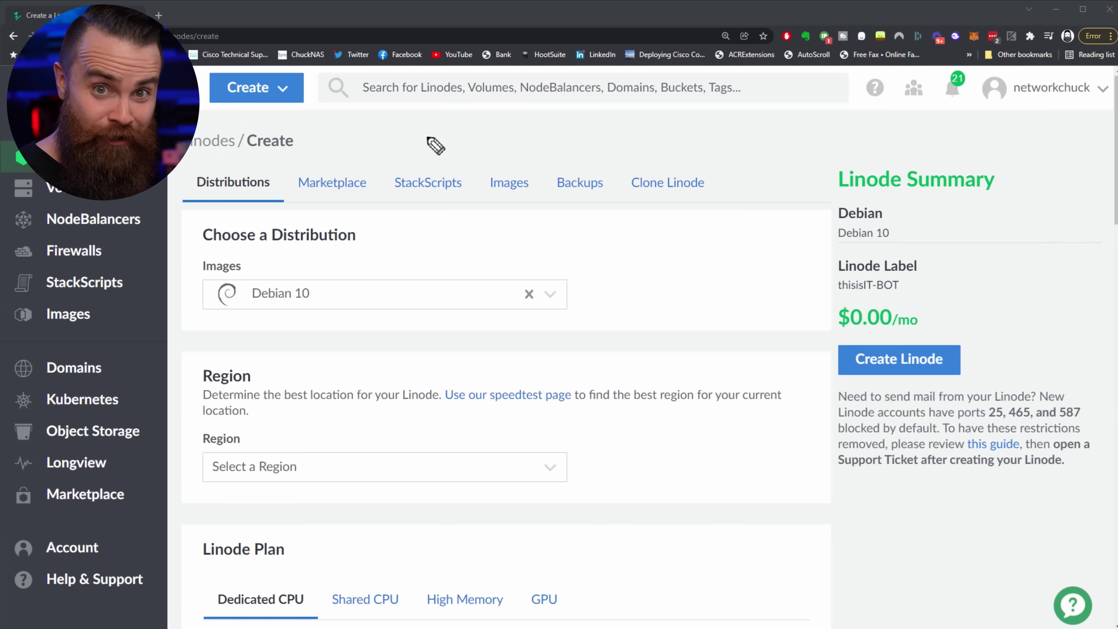
Step: Pick the Ant Media Server app from the Marketplace apps
drag(417, 120, 359, 159)
click(332, 182)
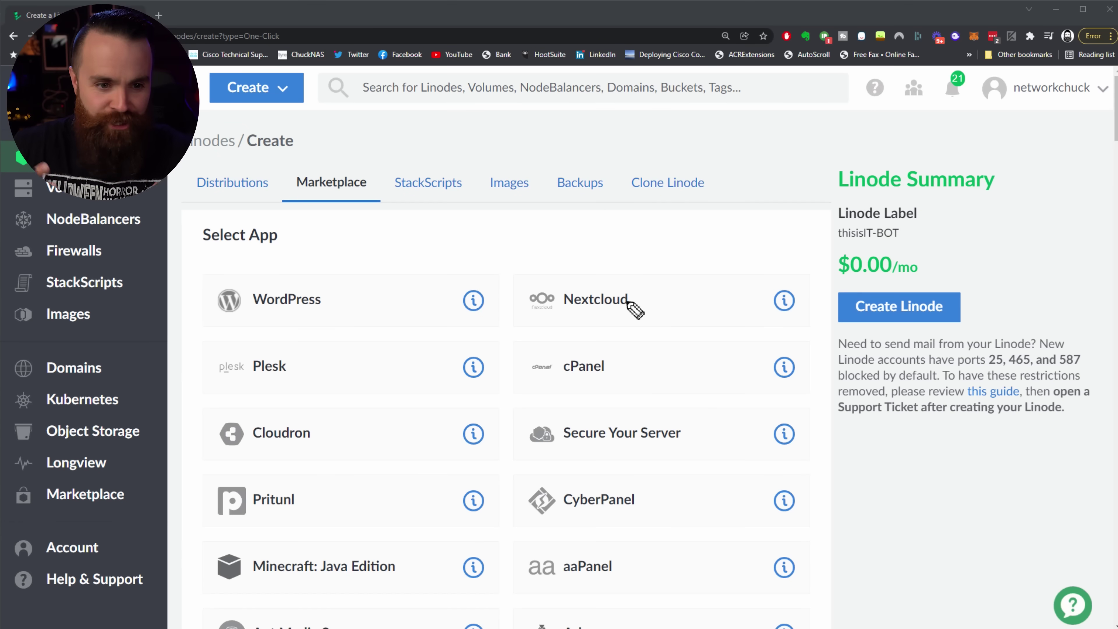
mouse_move(406, 250)
mouse_down()
mouse_move(476, 251)
mouse_move(651, 211)
mouse_up()
mouse_move(744, 204)
mouse_down()
mouse_move(748, 222)
mouse_move(833, 215)
mouse_up()
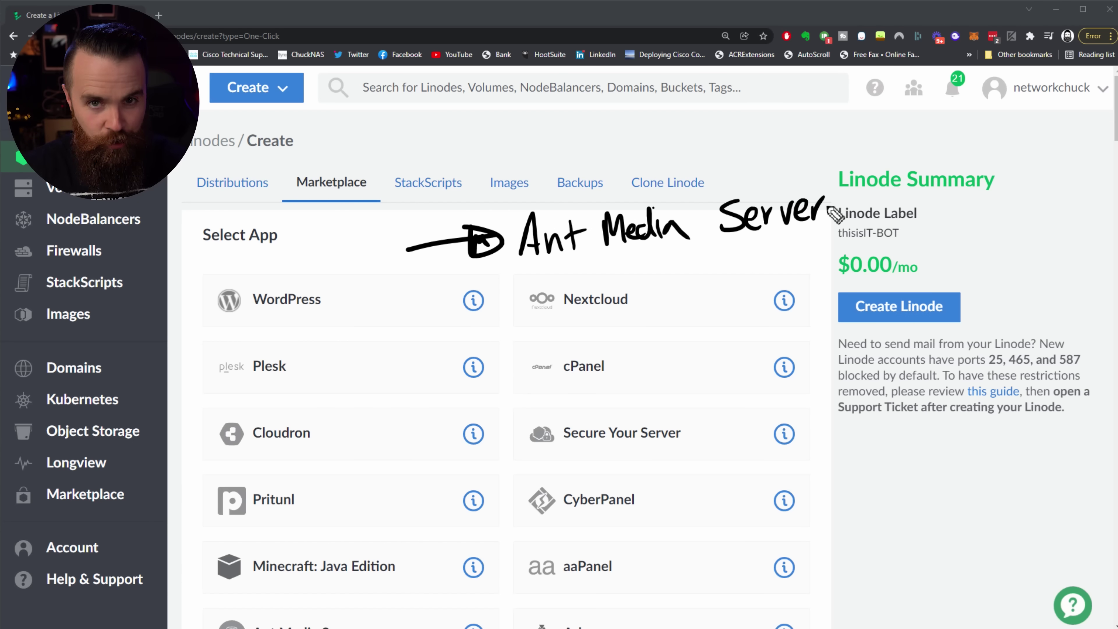
key(Escape)
scroll(444, 343, down, 4)
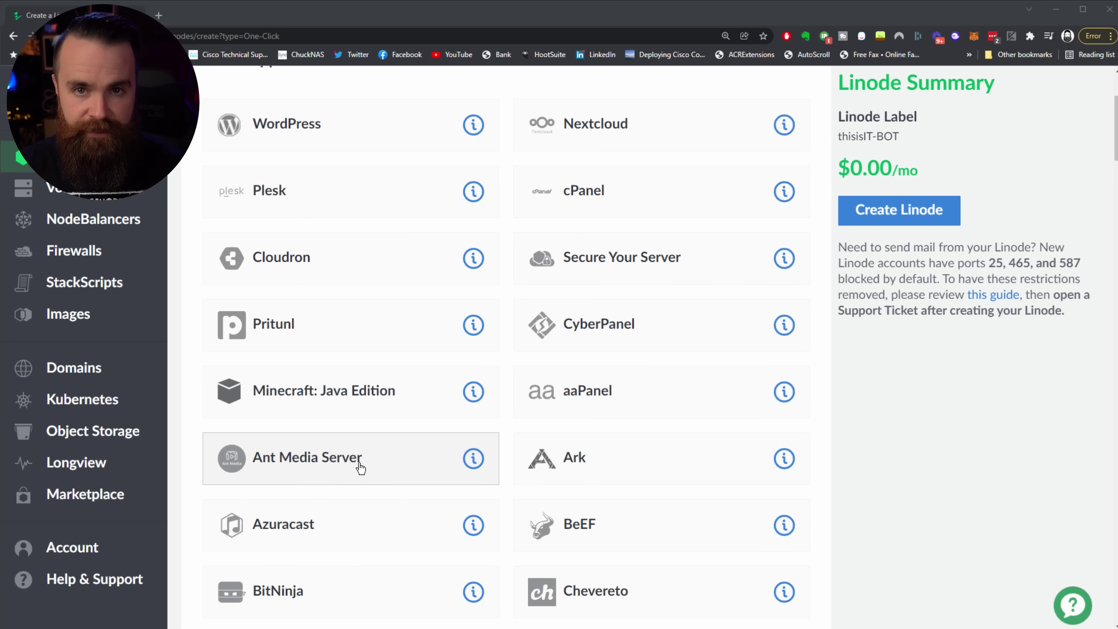
click(361, 468)
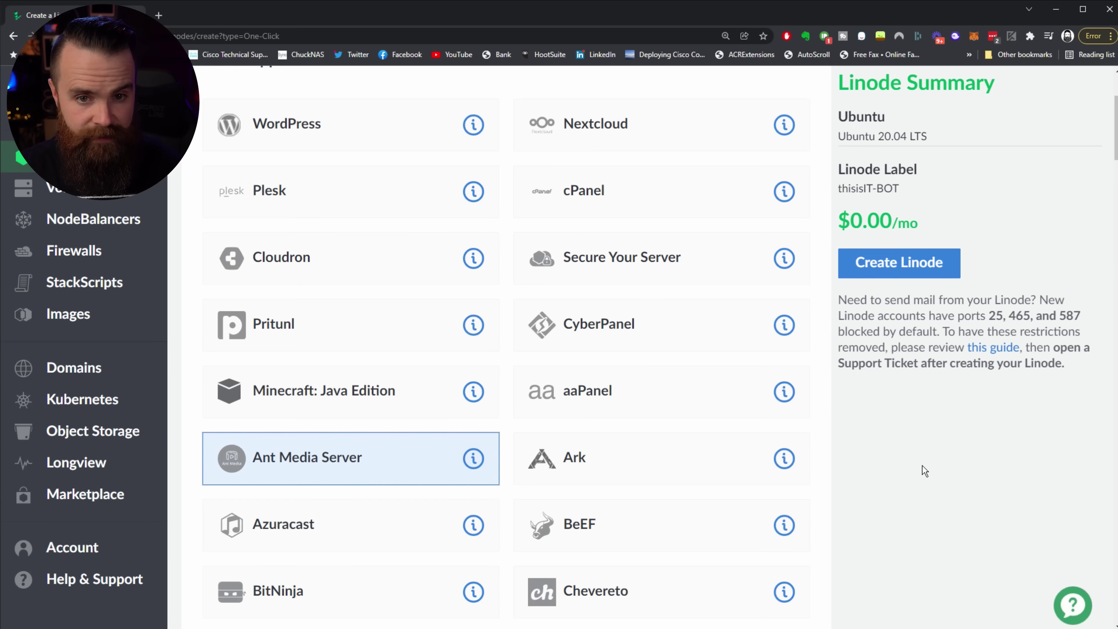
Step: Put the Linode in Dallas, TX on the $5/mo Shared CPU Nanode 1 GB plan
scroll(923, 465, down, 20)
scroll(935, 448, down, 15)
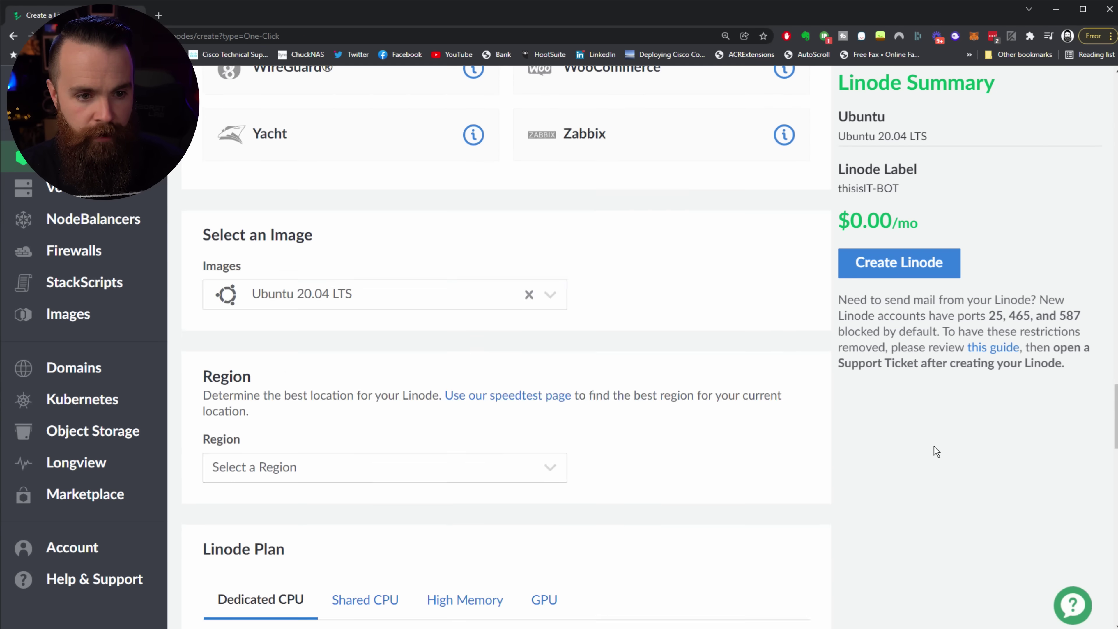
click(339, 299)
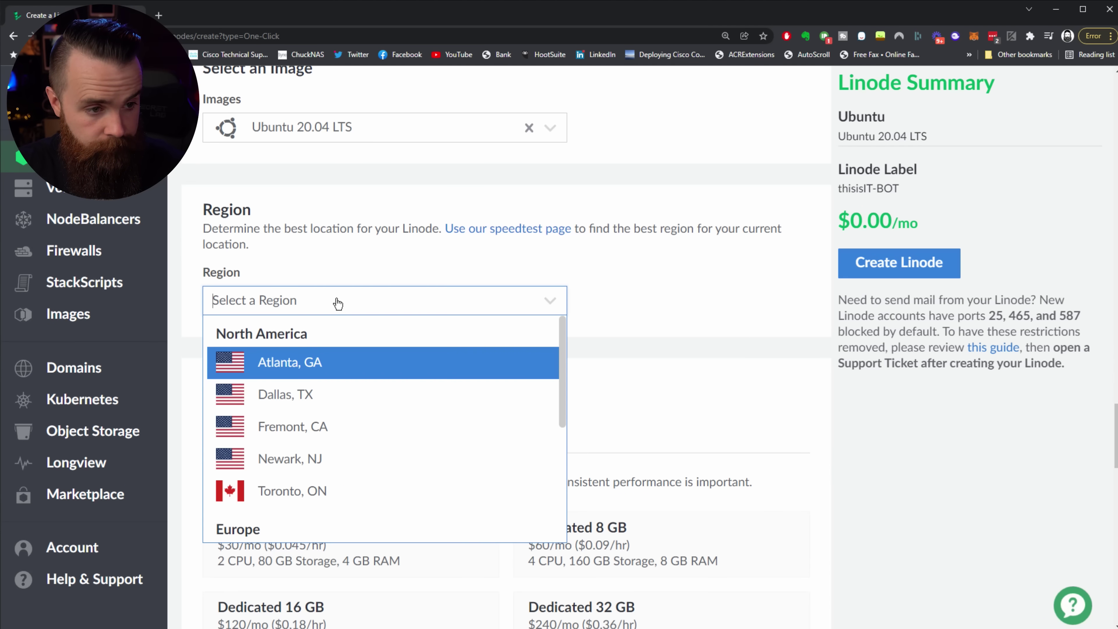
click(315, 396)
scroll(648, 323, down, 2)
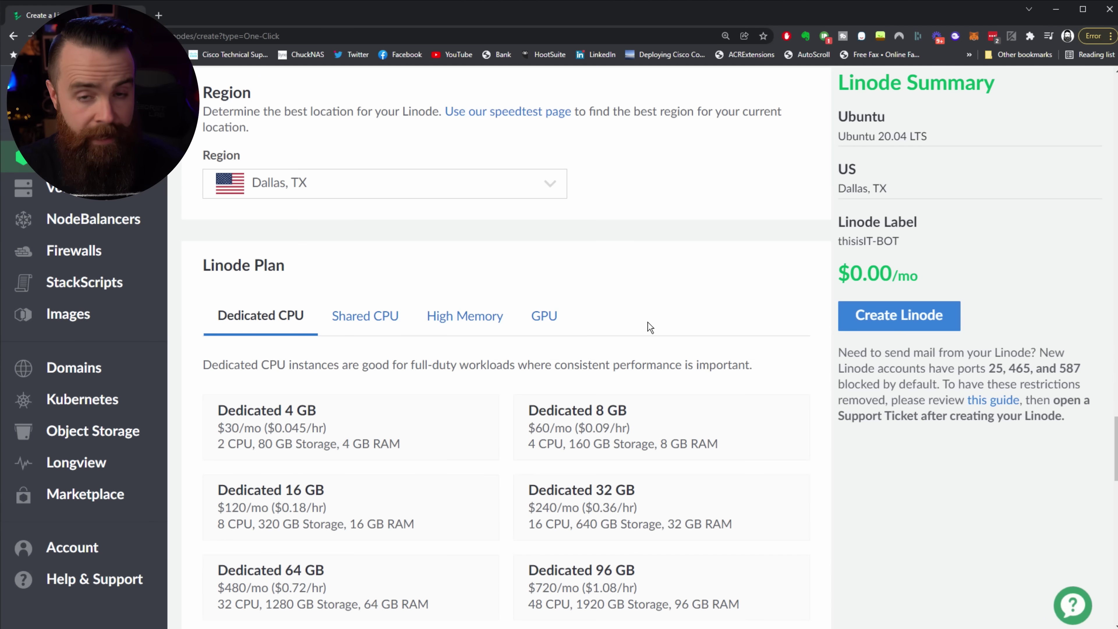
click(360, 324)
scroll(423, 328, down, 1)
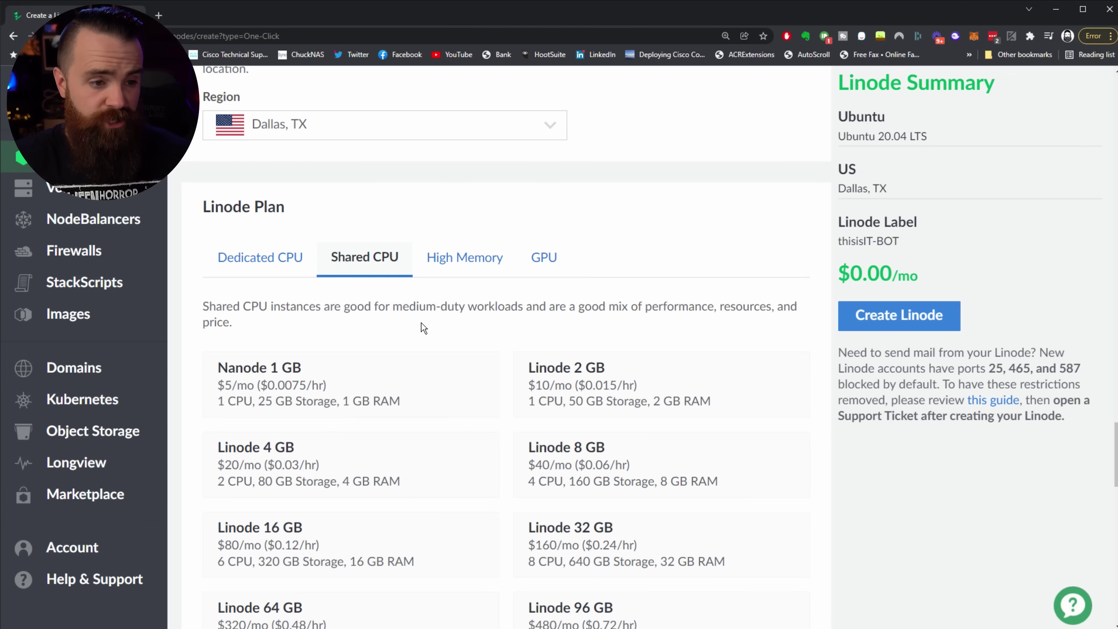
click(326, 378)
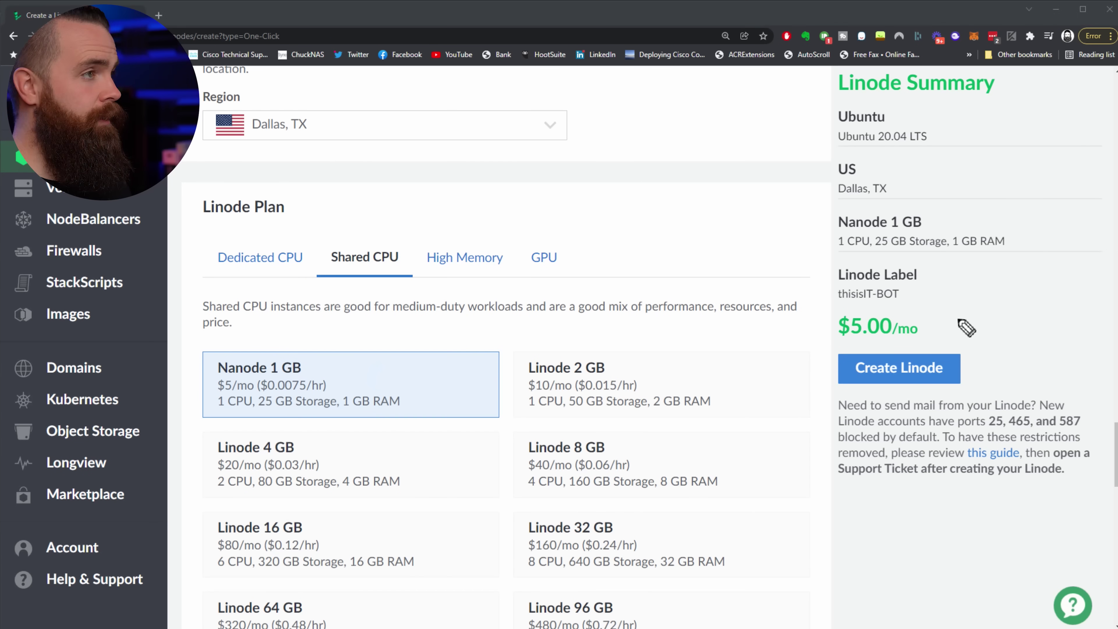
drag(911, 317, 865, 330)
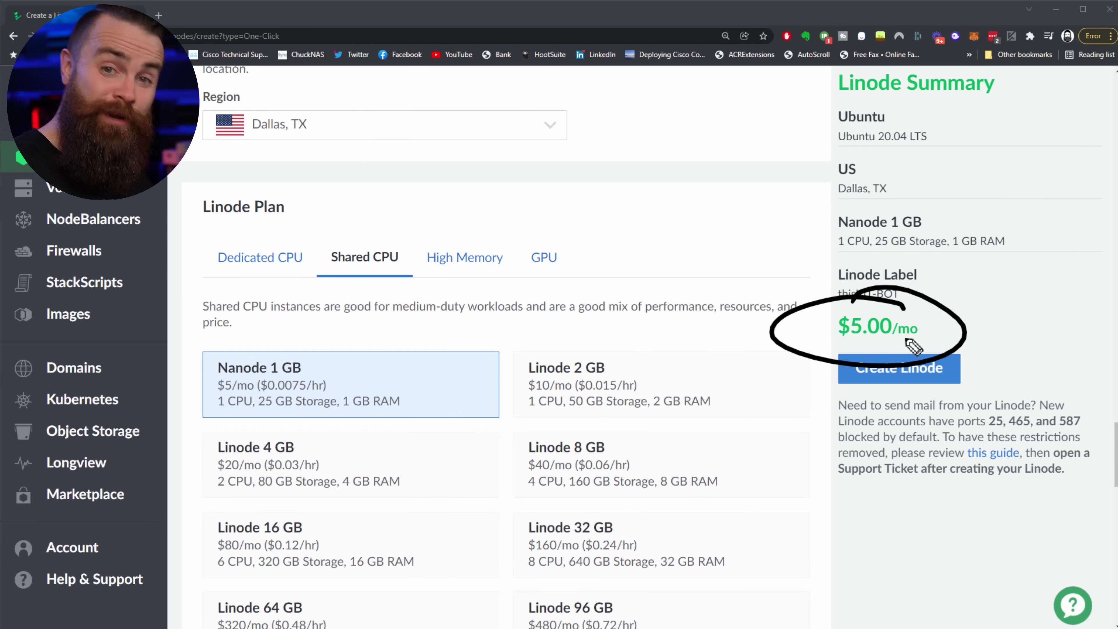
Step: Label it my_tv_channel, paste in a new root password, and create the Linode
scroll(370, 195, down, 15)
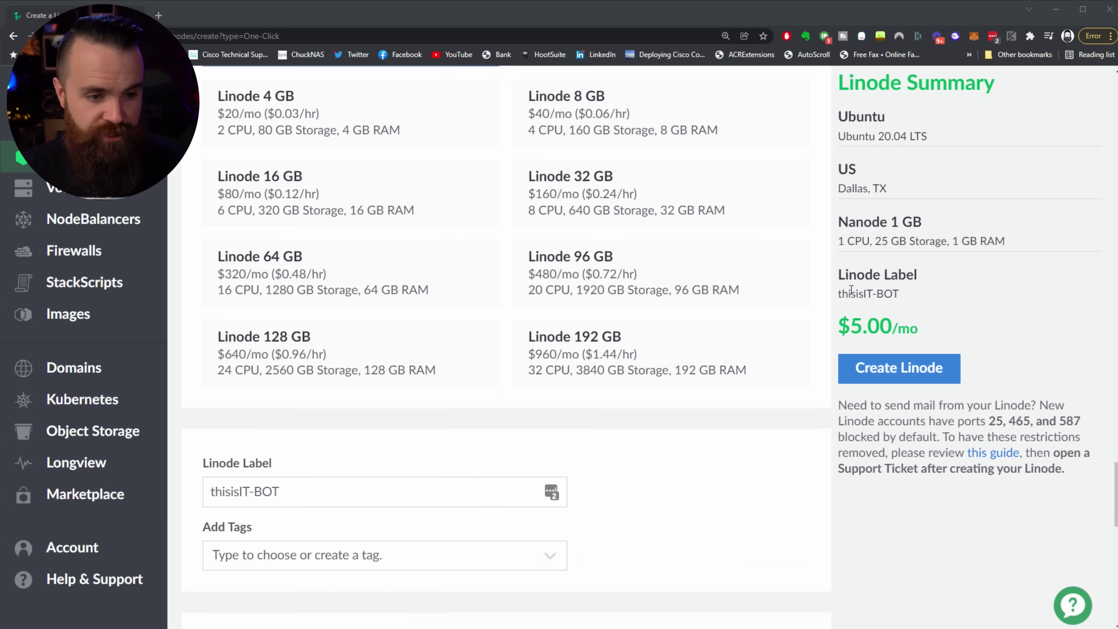
triple_click(302, 195)
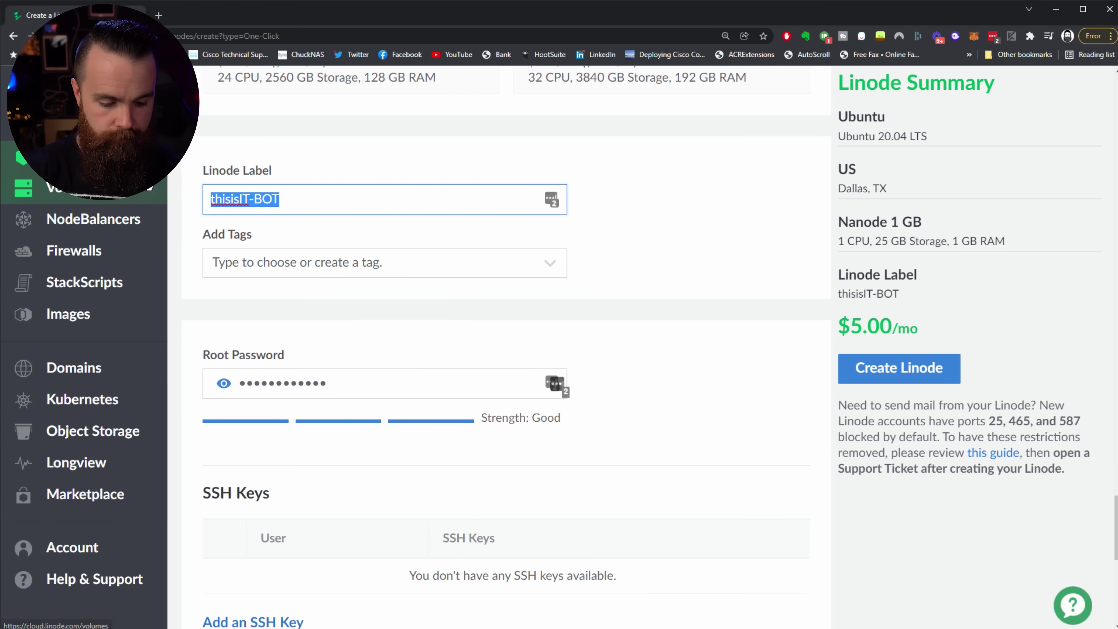
text(my_tv_channel)
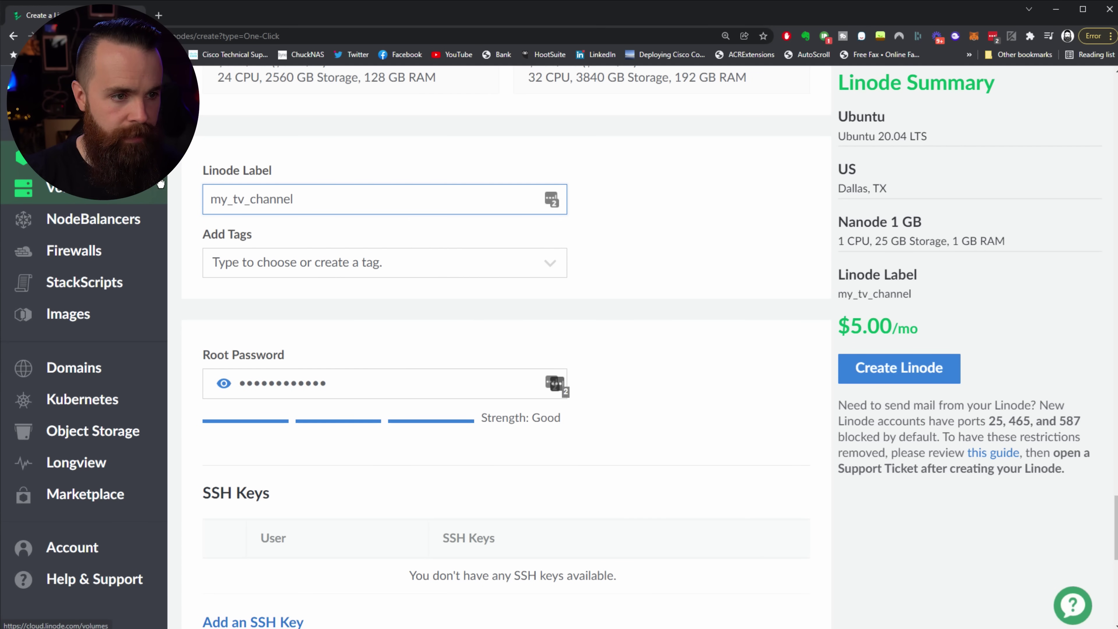
click(357, 385)
key(ctrl+a)
key(ctrl+v)
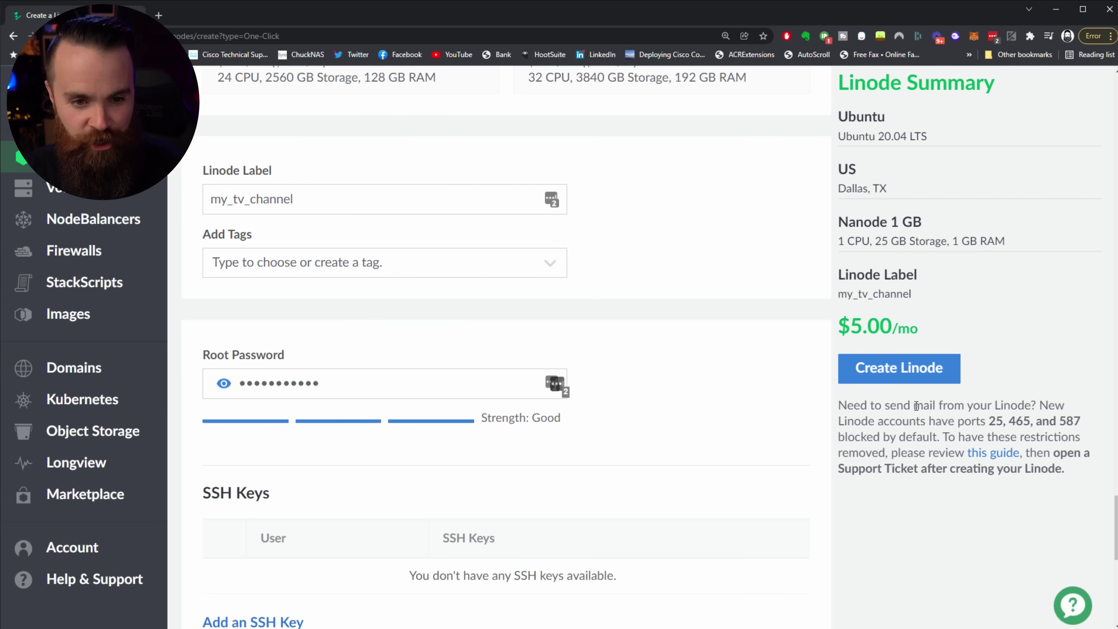
click(921, 381)
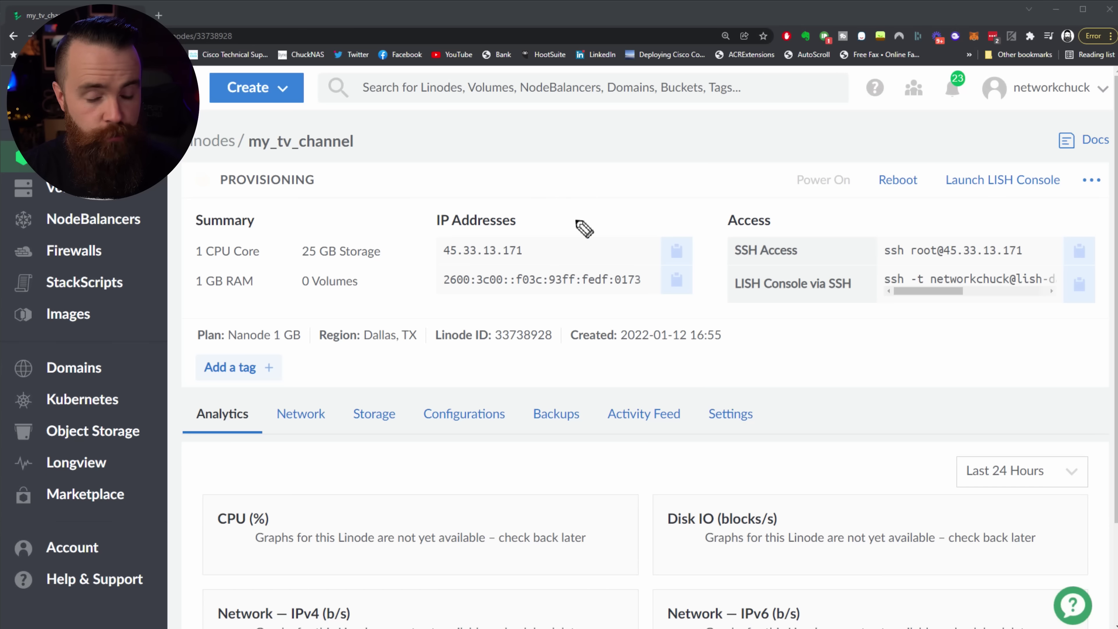
Step: Mark the provisioning status and IP addresses, then copy my_tv_channel's IPv4 address once running
mouse_move(409, 149)
mouse_down()
mouse_move(342, 199)
mouse_move(358, 190)
mouse_up()
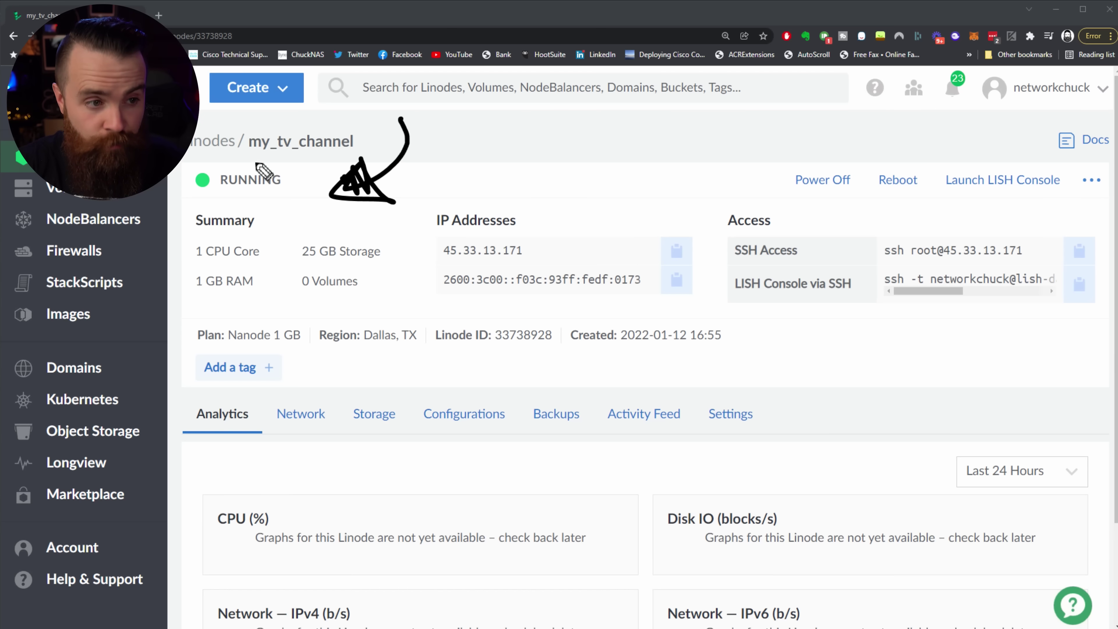
drag(217, 154, 265, 177)
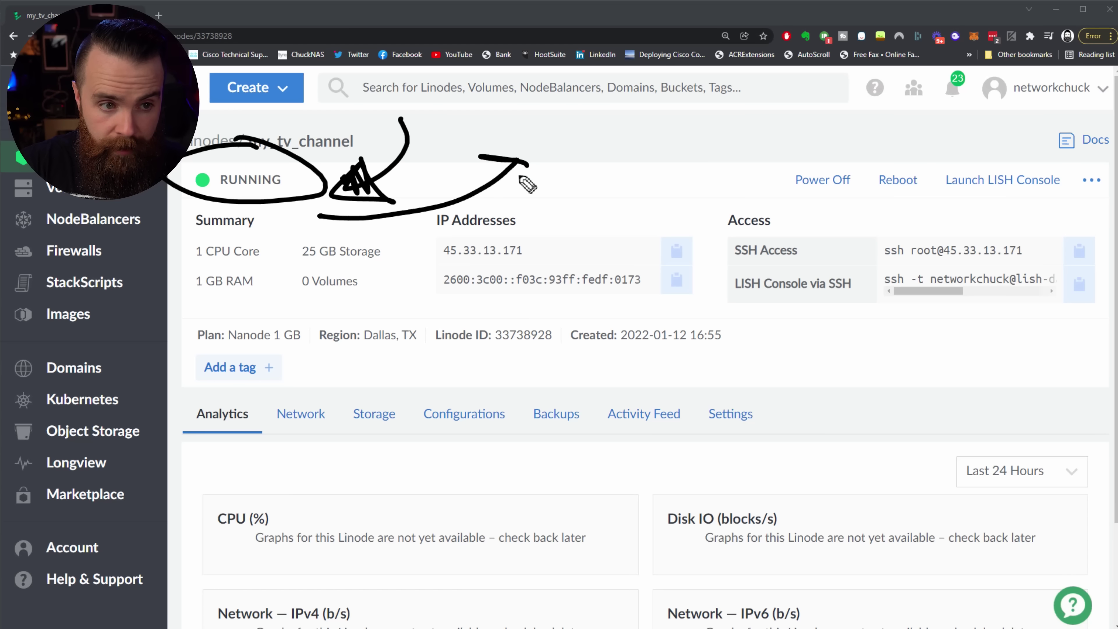
drag(518, 181, 510, 178)
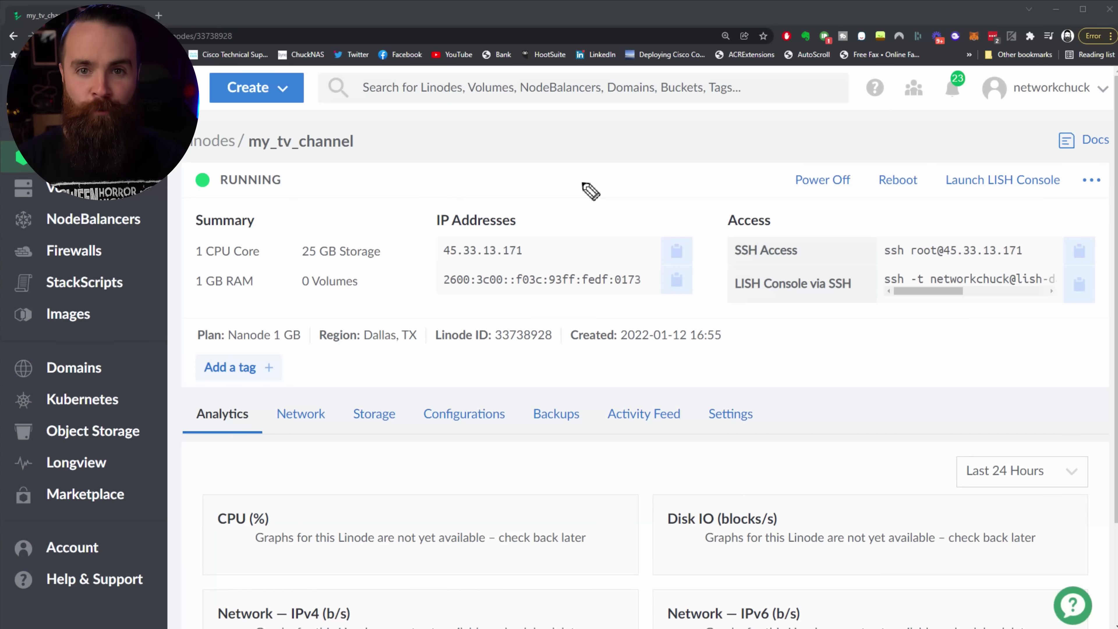
mouse_move(584, 151)
mouse_down()
mouse_move(574, 220)
mouse_move(557, 230)
mouse_move(573, 206)
mouse_up()
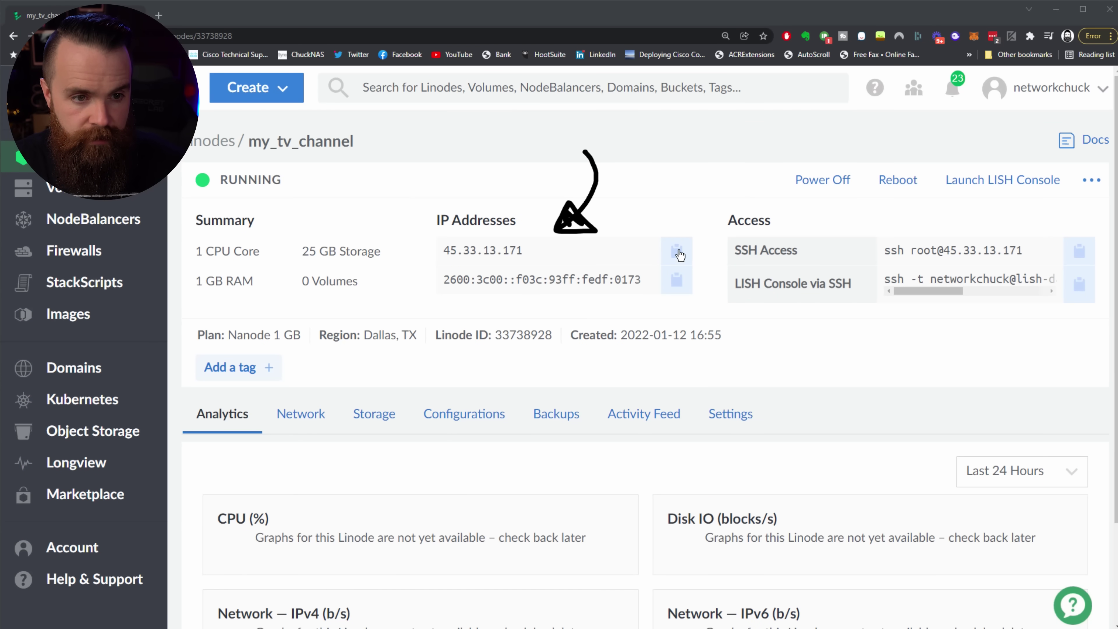
click(682, 254)
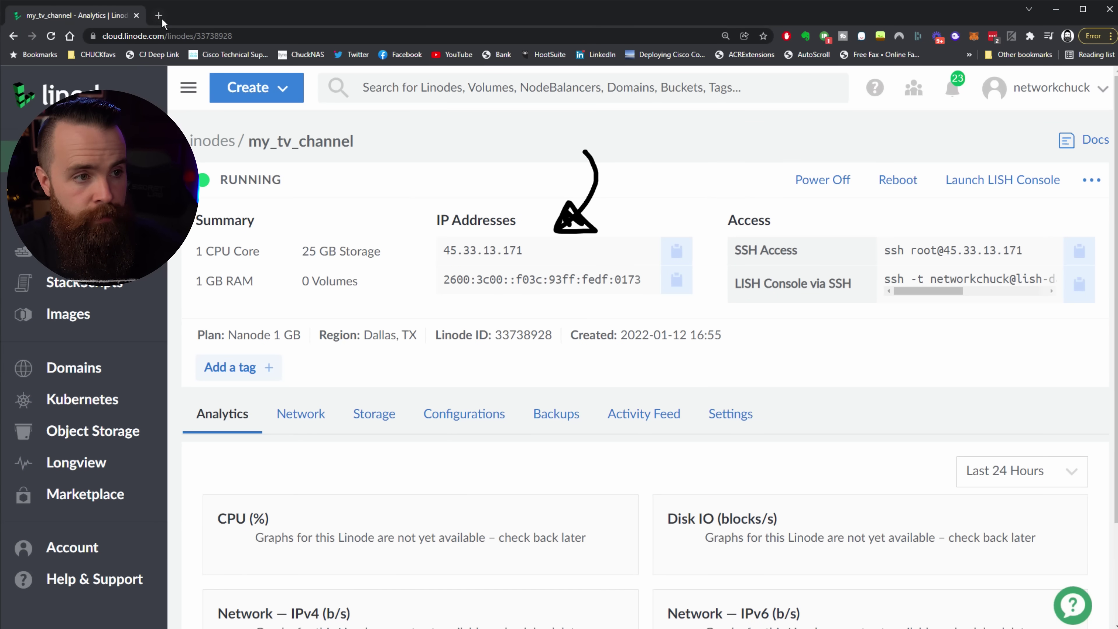
Step: Load the server's pasted IP with :5080 in a new tab and zoom in
click(161, 18)
key(ctrl+v)
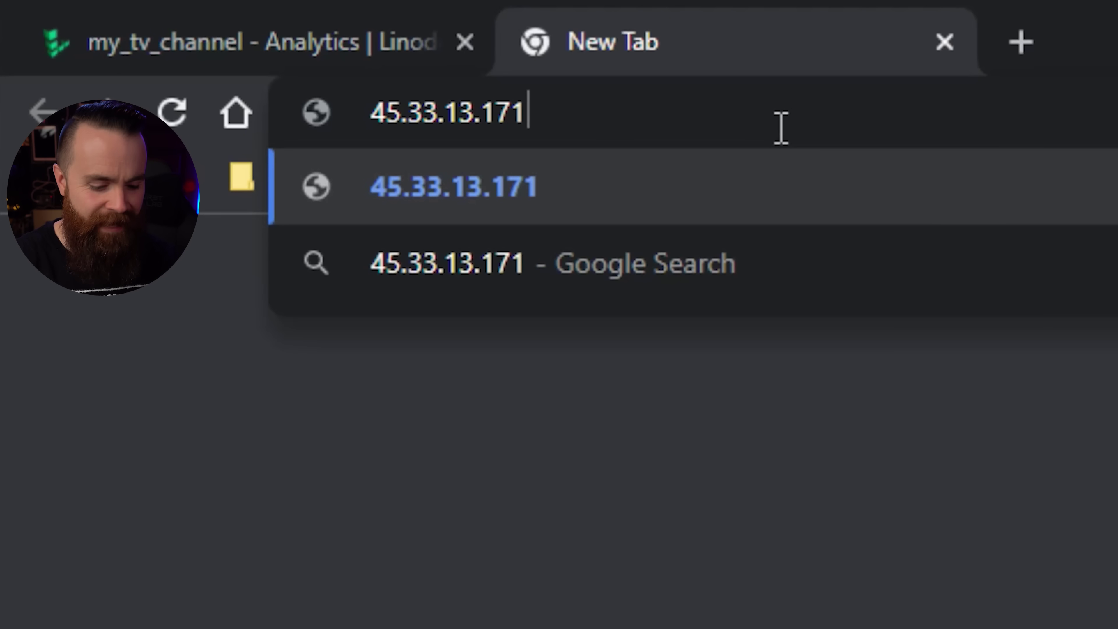
text(:)
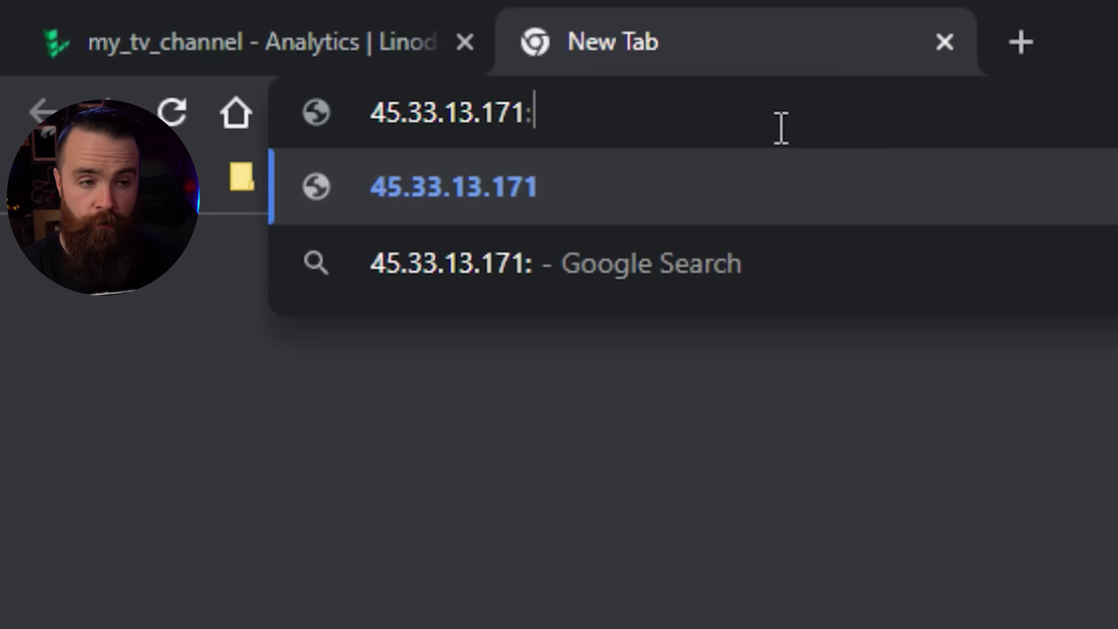
text(5080)
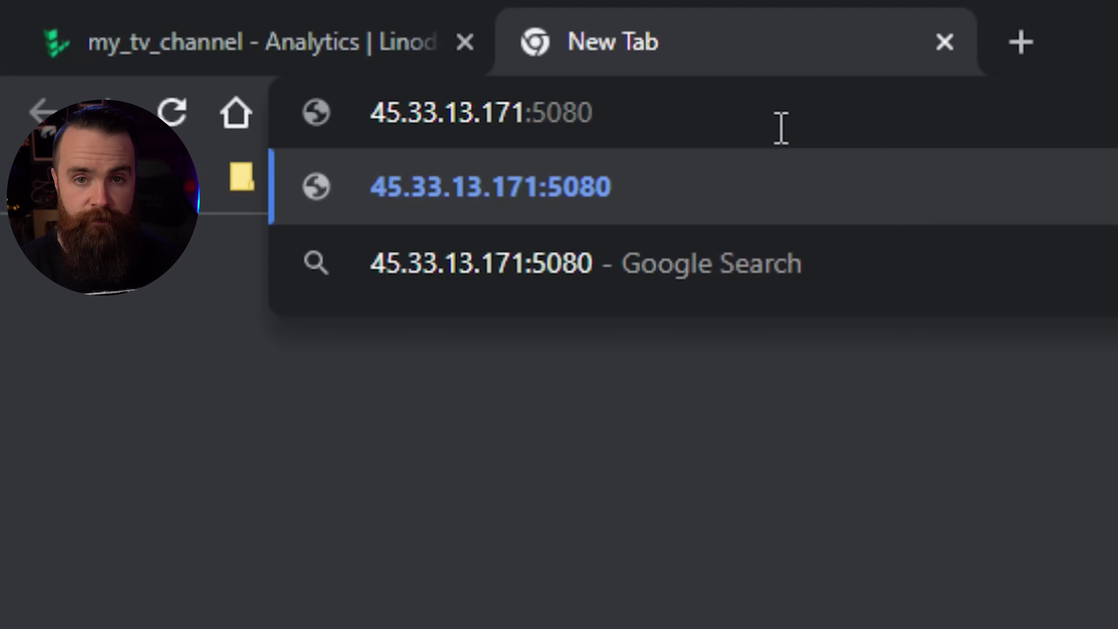
key(Return)
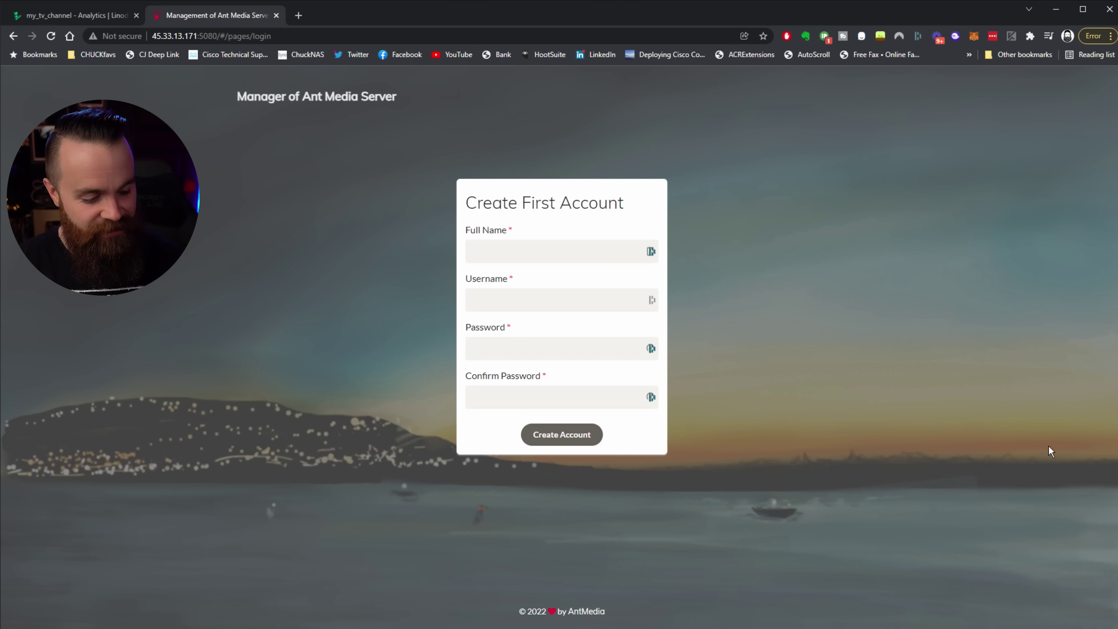
key(ctrl+plus)
key(ctrl+plus)
Step: Create the first admin account with the user's full name, a username and password
click(571, 269)
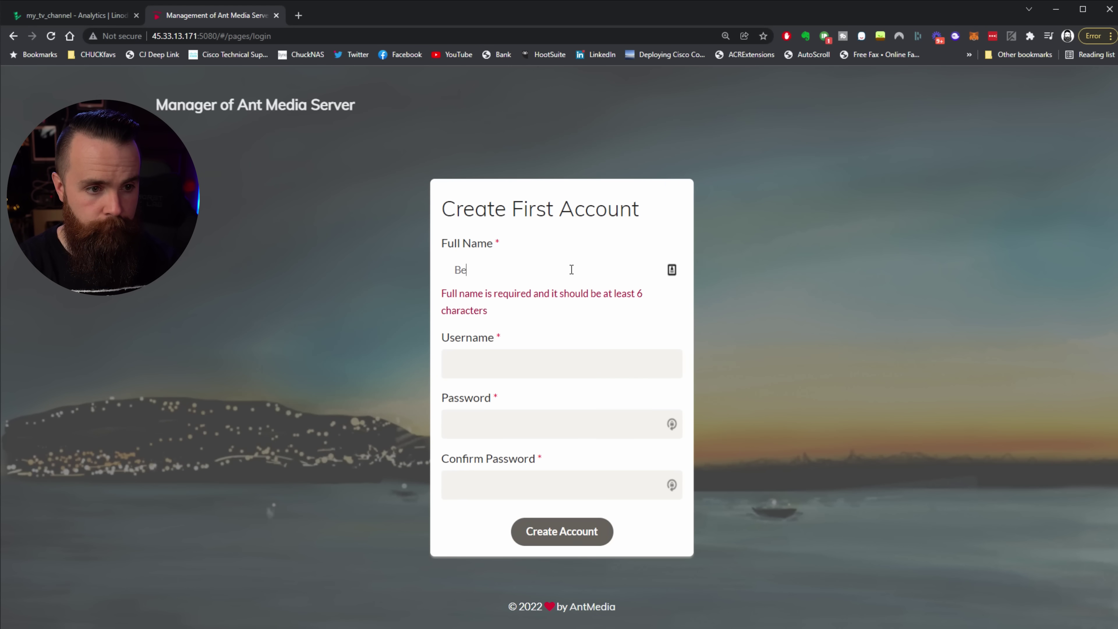
key(Tab)
text(bernard)
key(Tab)
text(•••)
text(••••••••)
key(Tab)
text(•••••••••••)
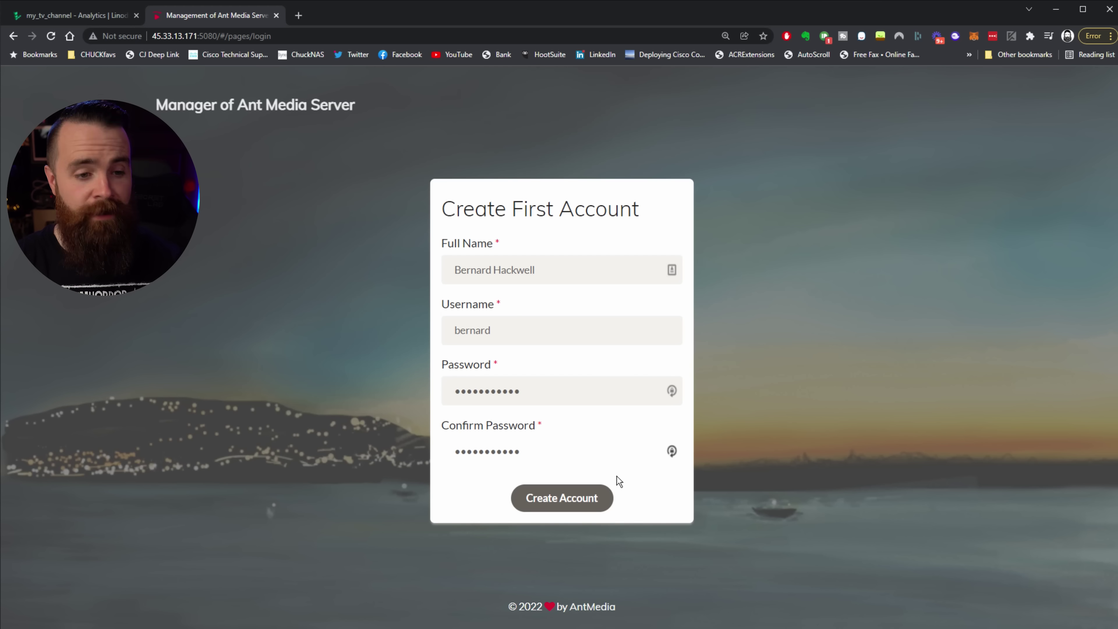
click(603, 494)
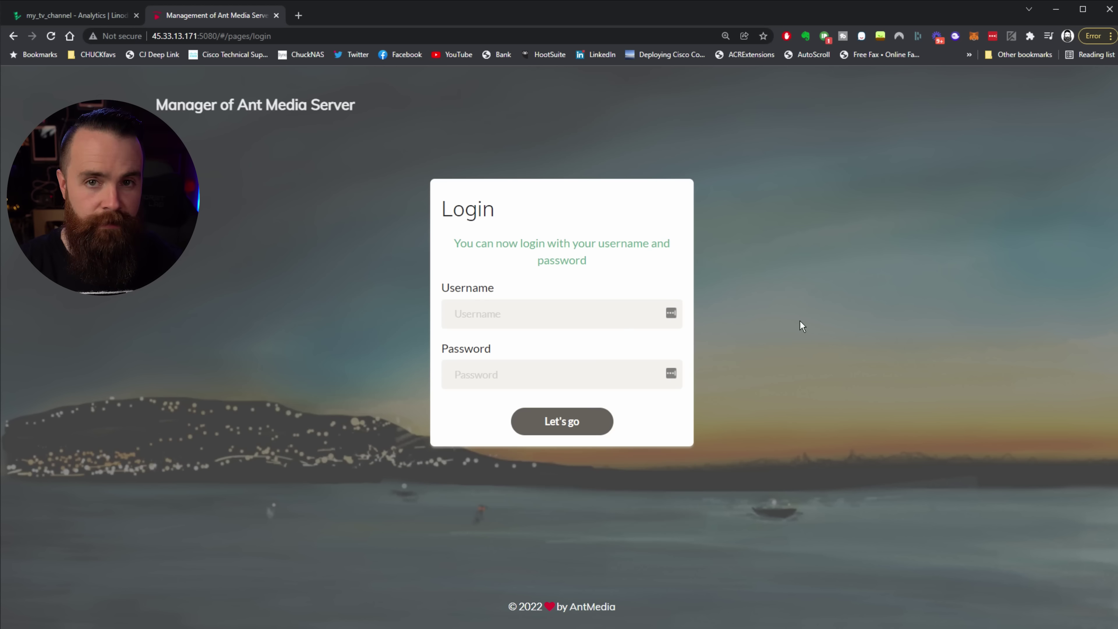
Step: Enter the admin username on the login form and move to the password field
click(566, 323)
text(bernard)
key(Tab)
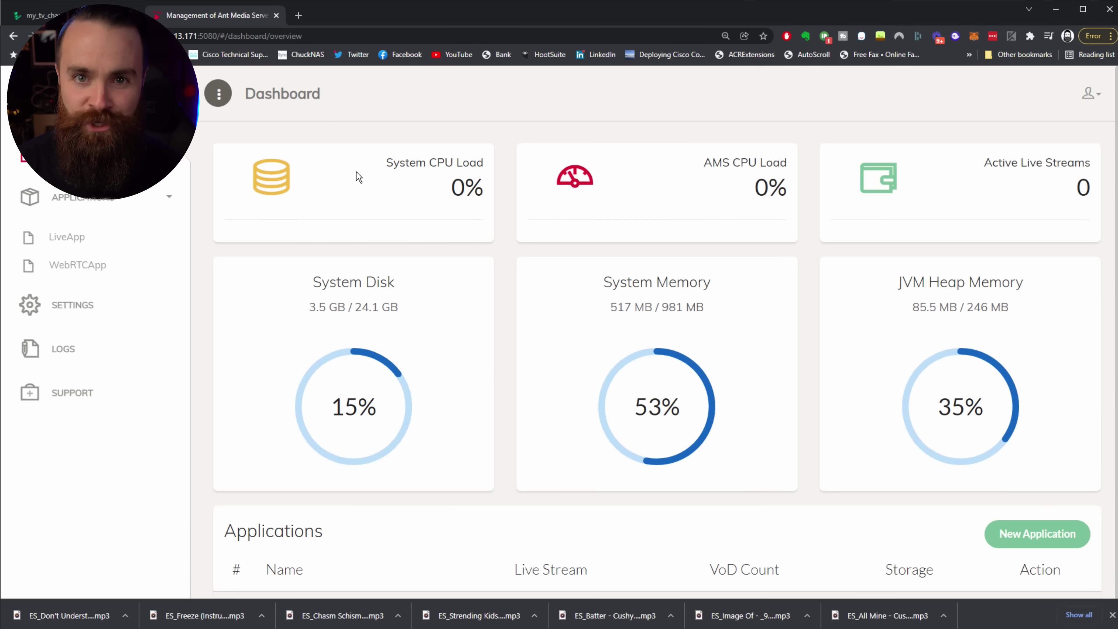
Step: In LiveApp, create a New Live Stream of type Playlist named mychannel
mouse_move(134, 143)
mouse_down()
mouse_move(147, 187)
mouse_move(134, 191)
mouse_move(123, 232)
mouse_move(153, 241)
mouse_up()
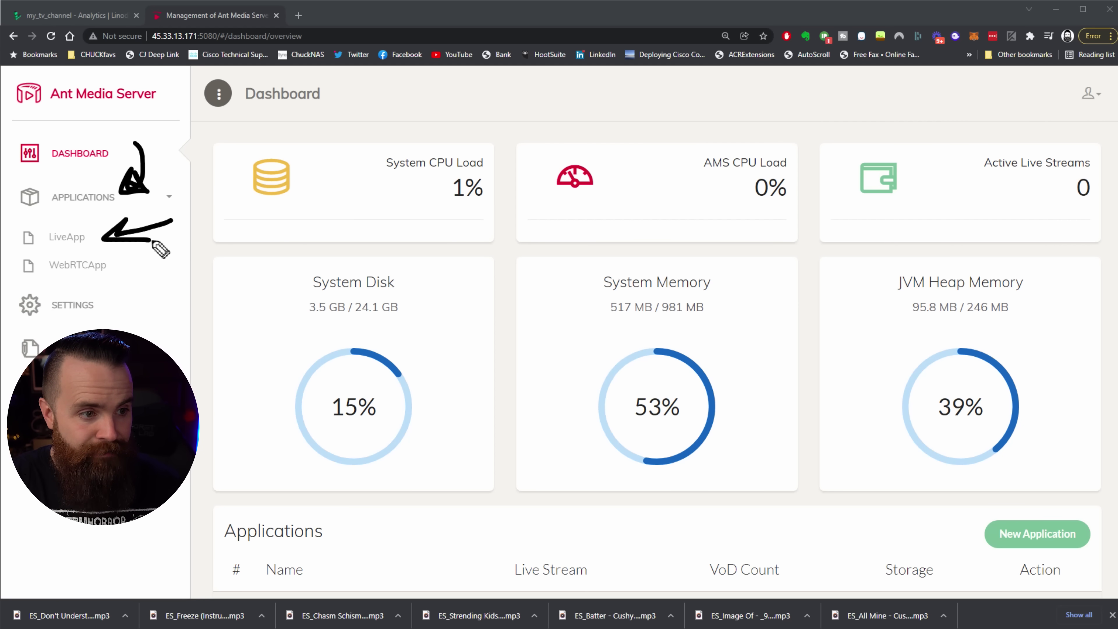
click(66, 240)
mouse_move(828, 359)
mouse_down()
mouse_move(947, 274)
mouse_move(926, 277)
mouse_up()
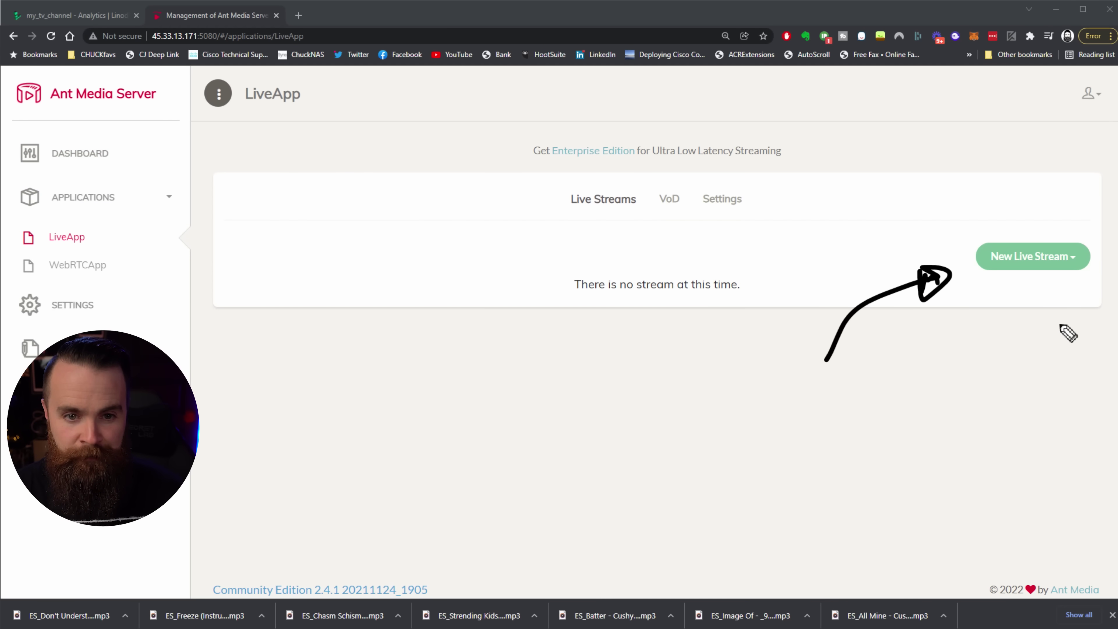
click(1075, 260)
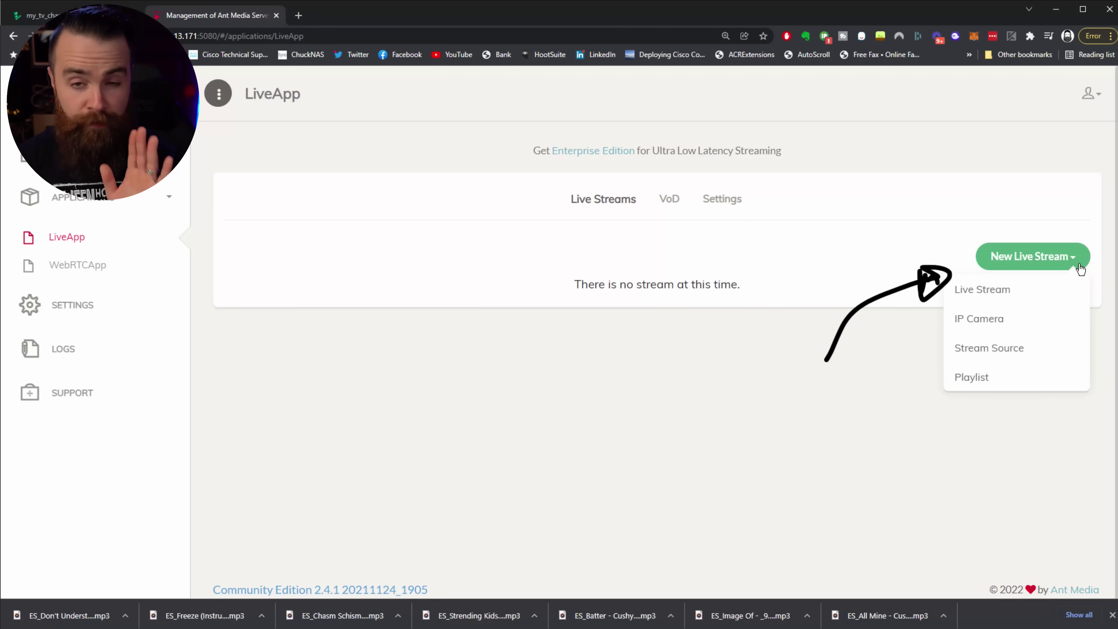
click(993, 382)
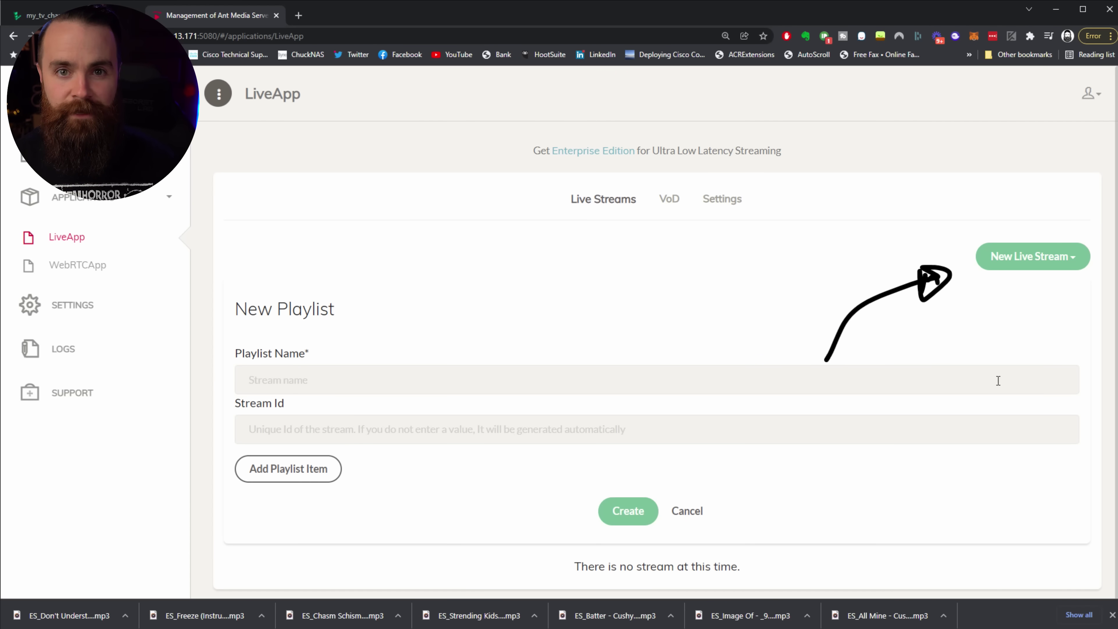
click(999, 380)
text(mychannel)
scroll(478, 475, down, 1)
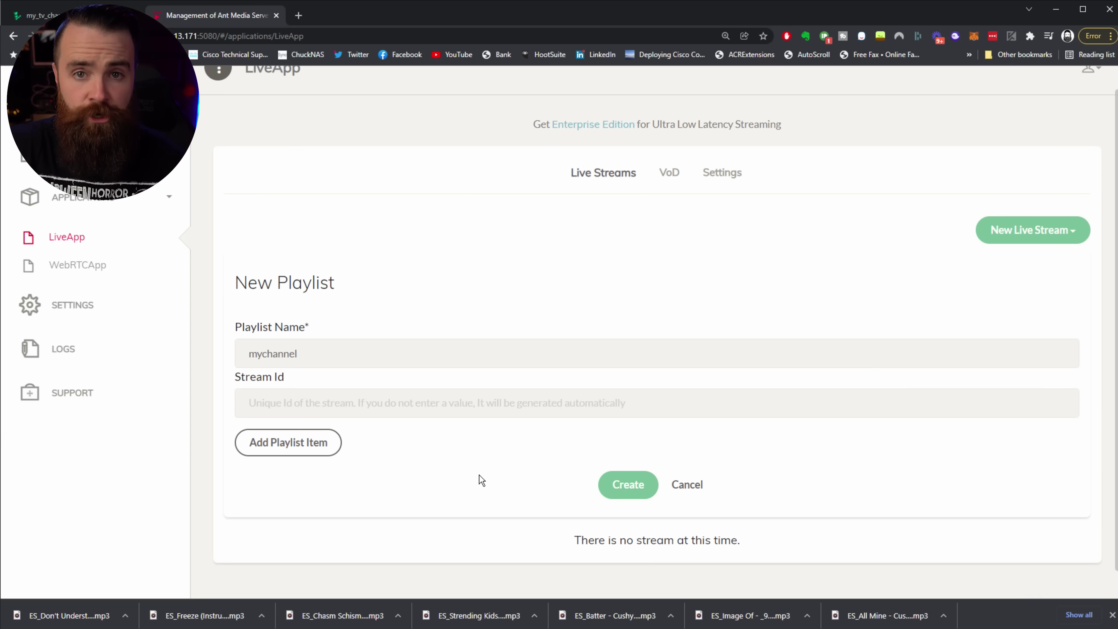
click(628, 489)
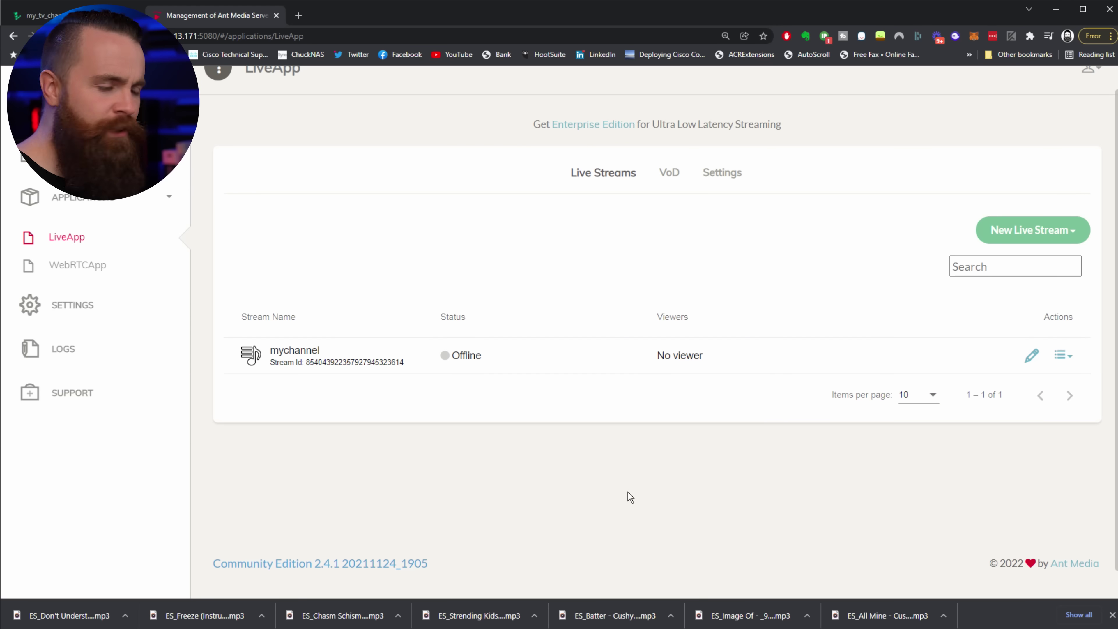
scroll(796, 478, up, 1)
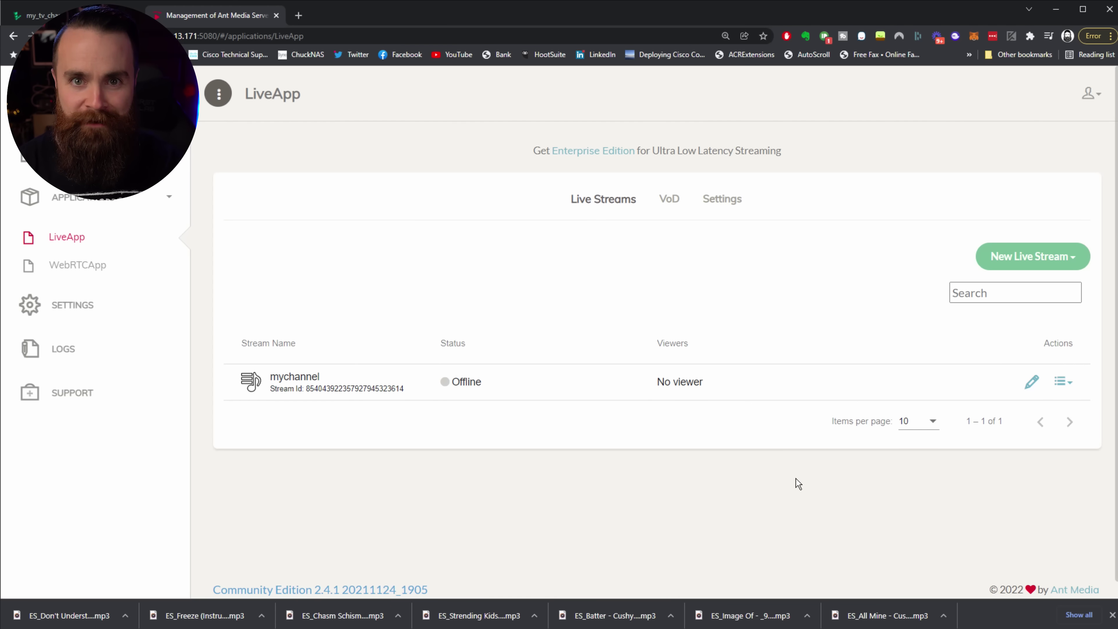
drag(613, 298, 626, 247)
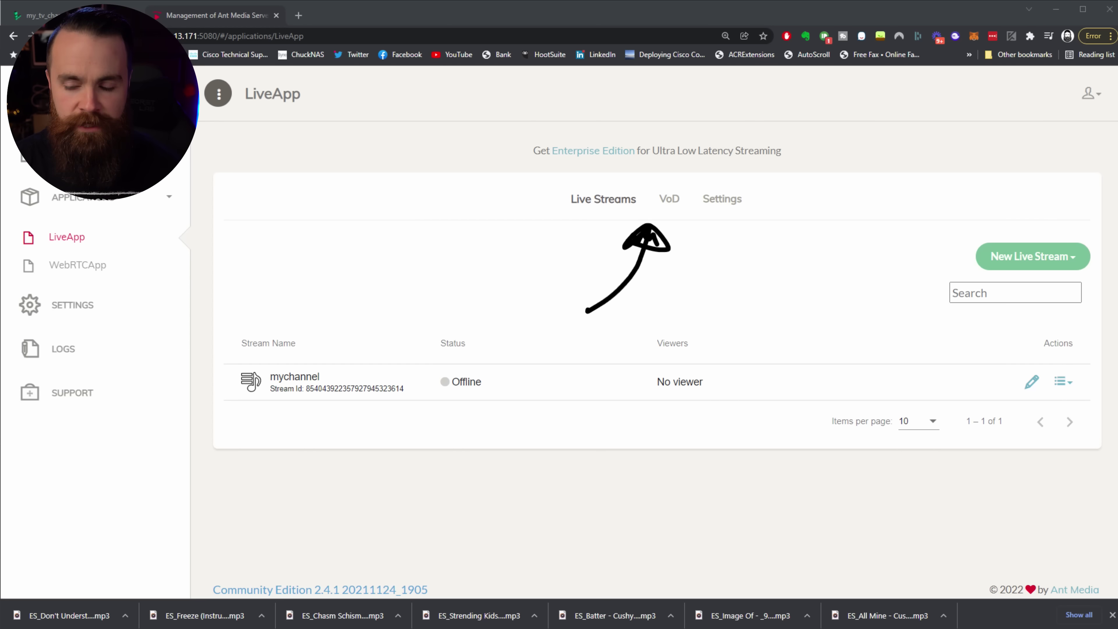
Step: Upload chillhop.mp4 from LiveApp's VoD tab and acknowledge the success message
click(670, 205)
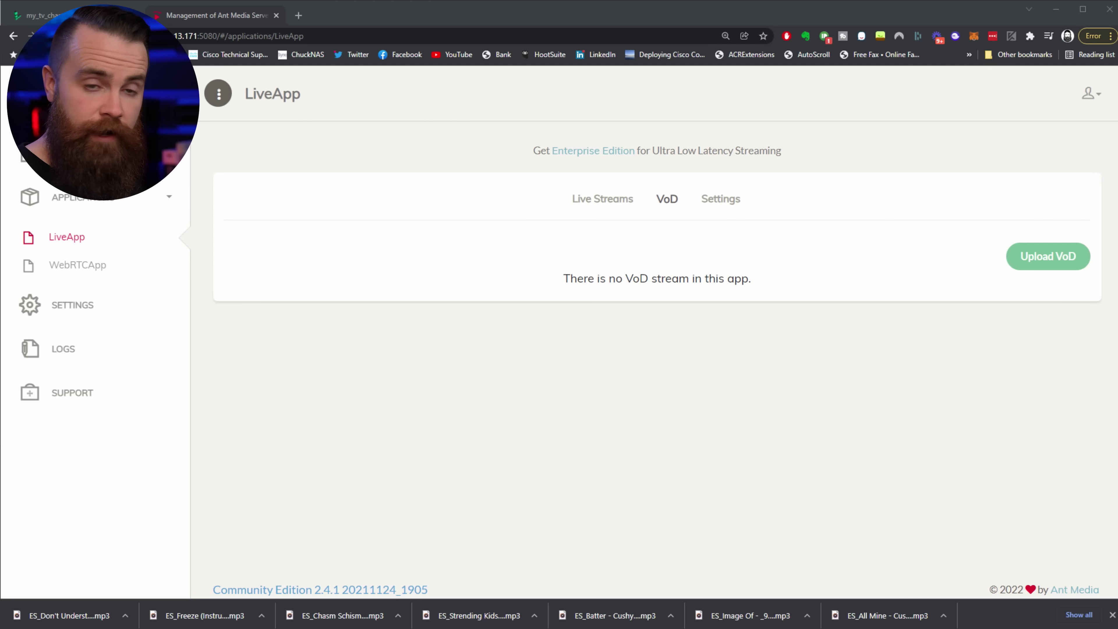
mouse_move(821, 382)
mouse_down()
mouse_move(964, 272)
mouse_move(942, 296)
mouse_up()
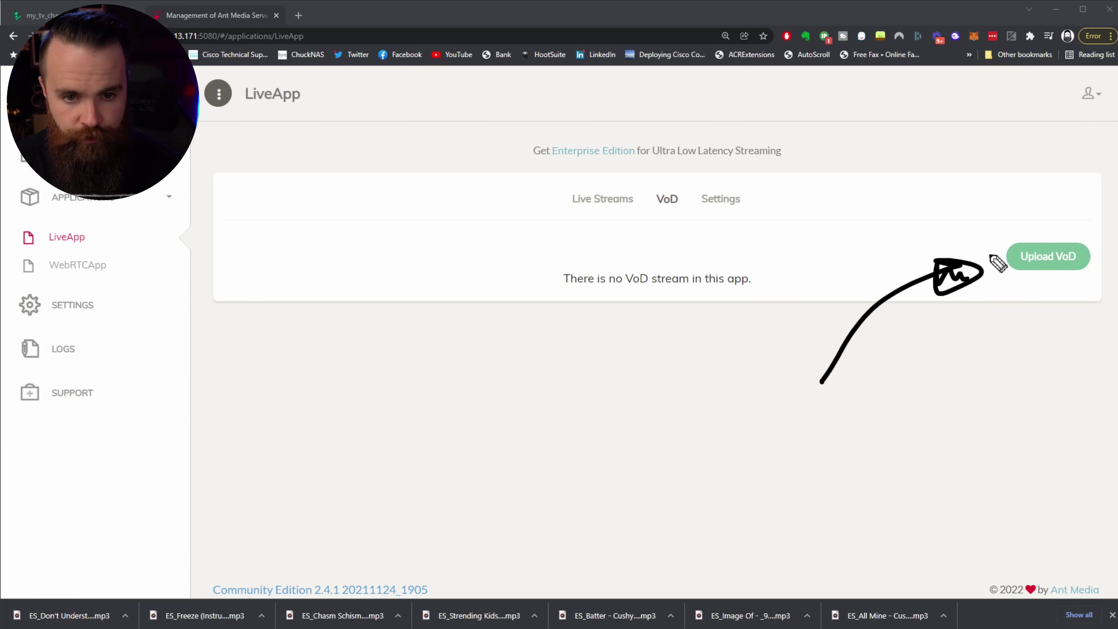
click(1048, 256)
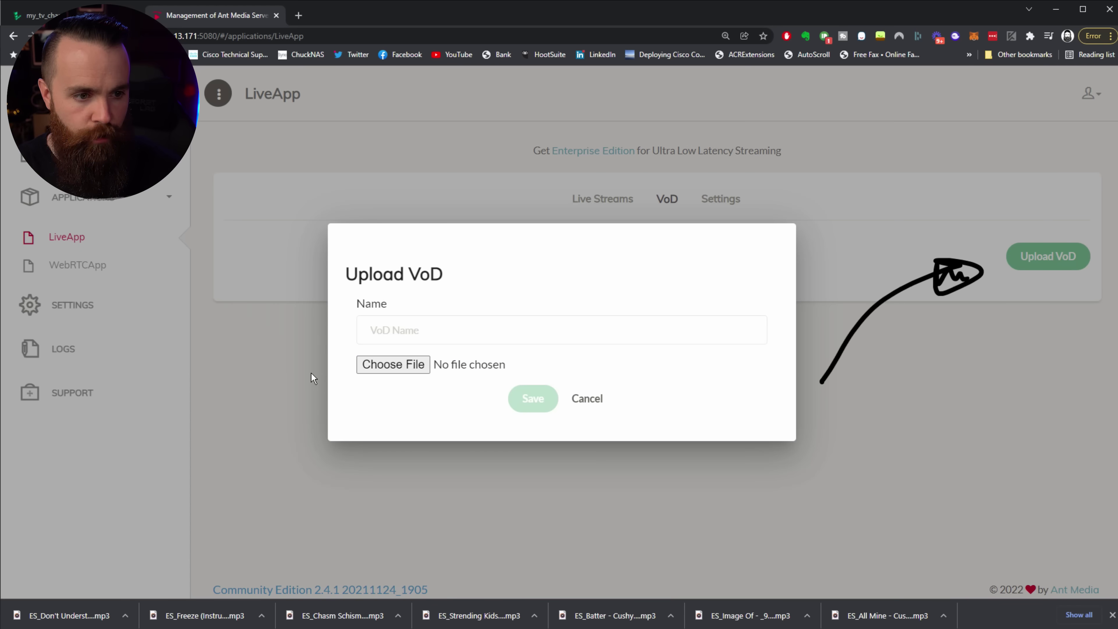
click(405, 369)
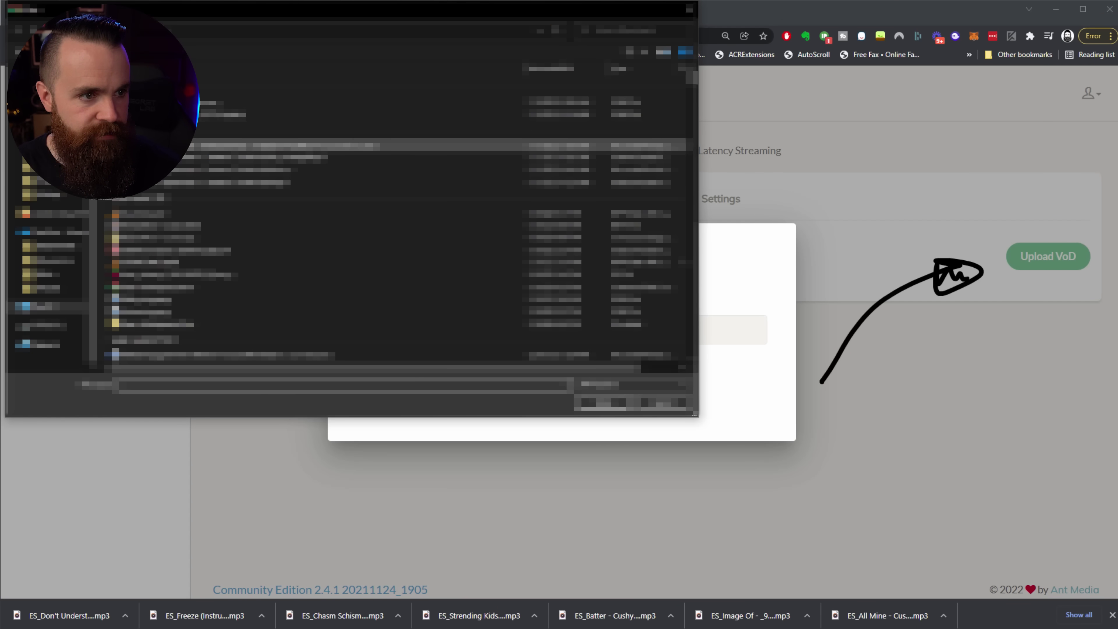
double_click(291, 106)
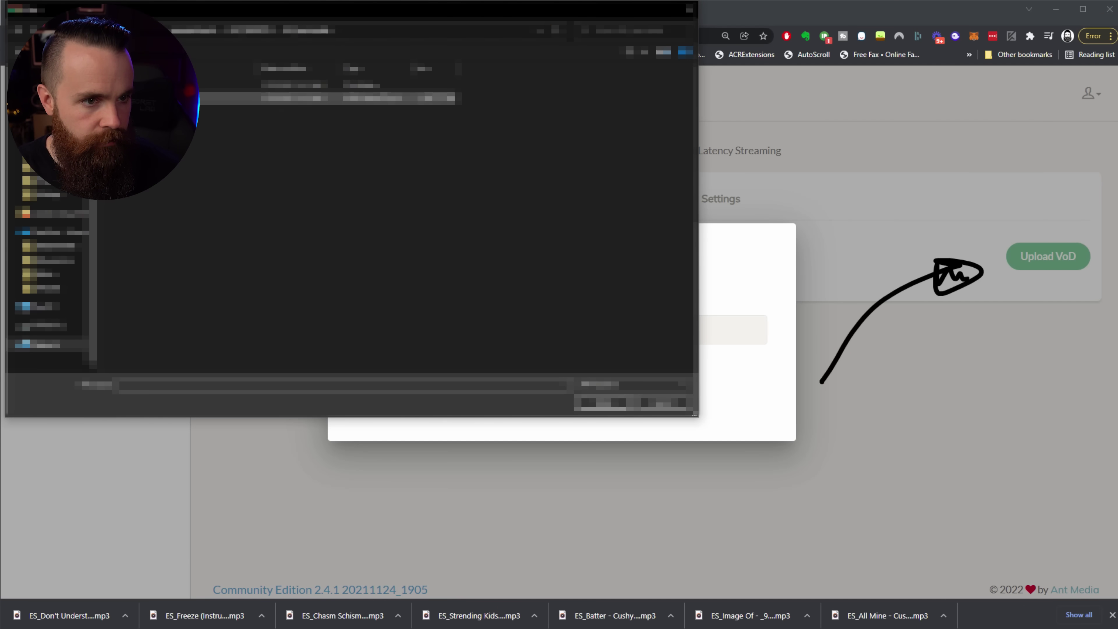
double_click(290, 98)
click(534, 403)
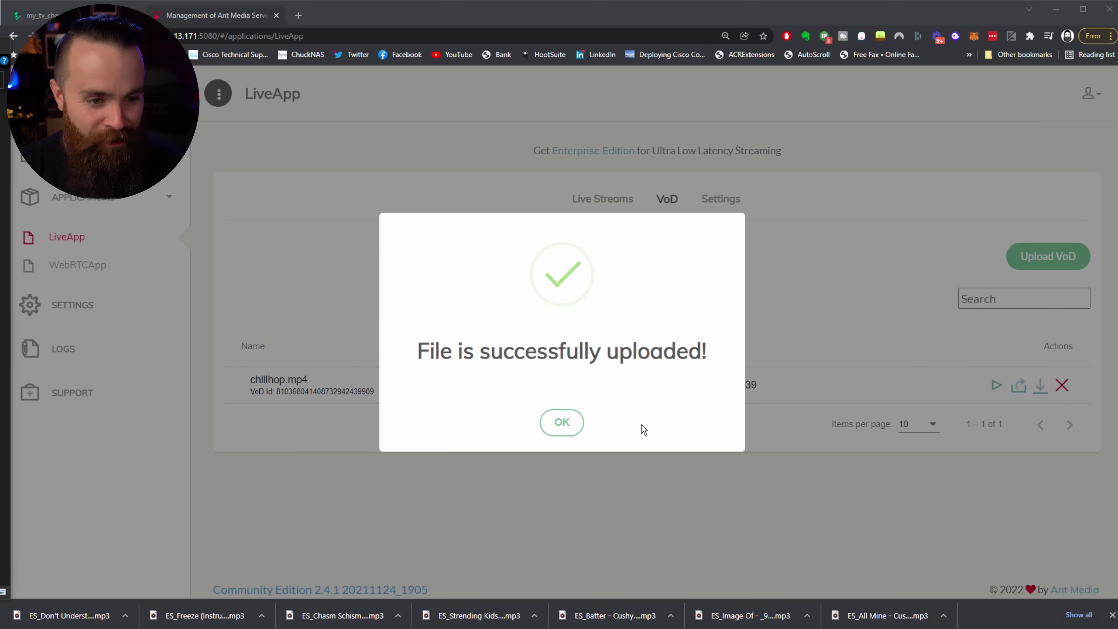
click(568, 422)
key(ctrl+plus)
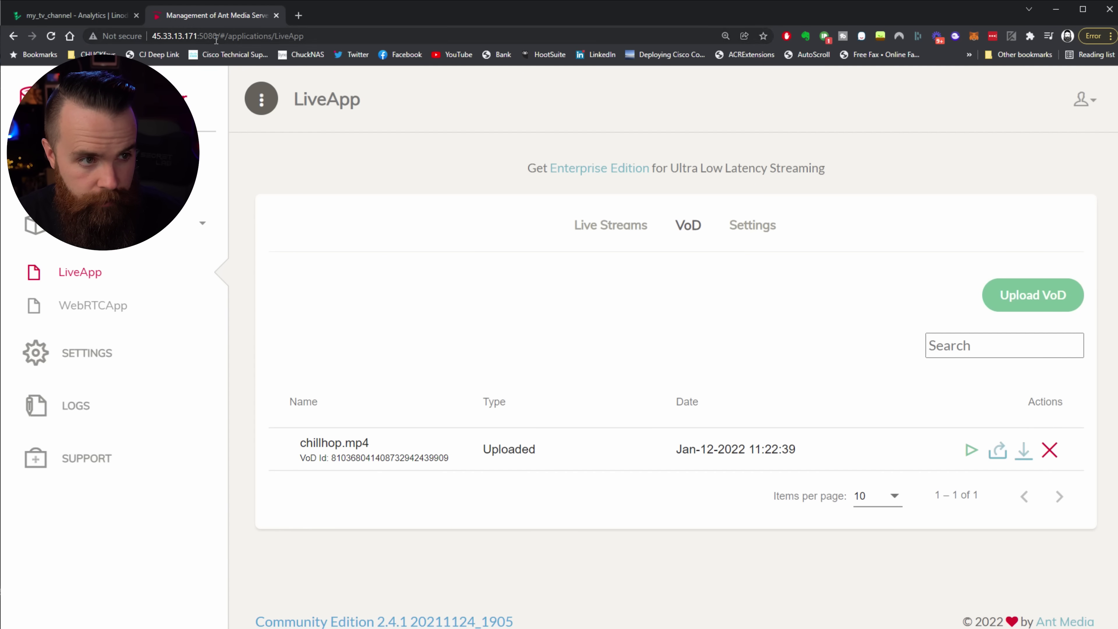
click(149, 36)
click(154, 36)
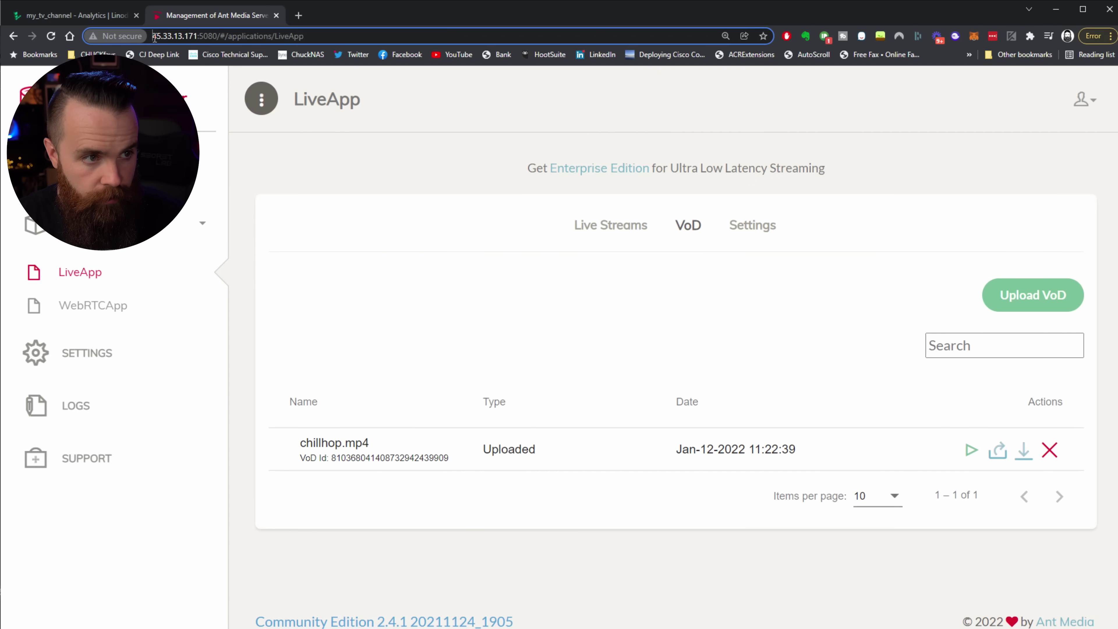
drag(174, 37, 218, 36)
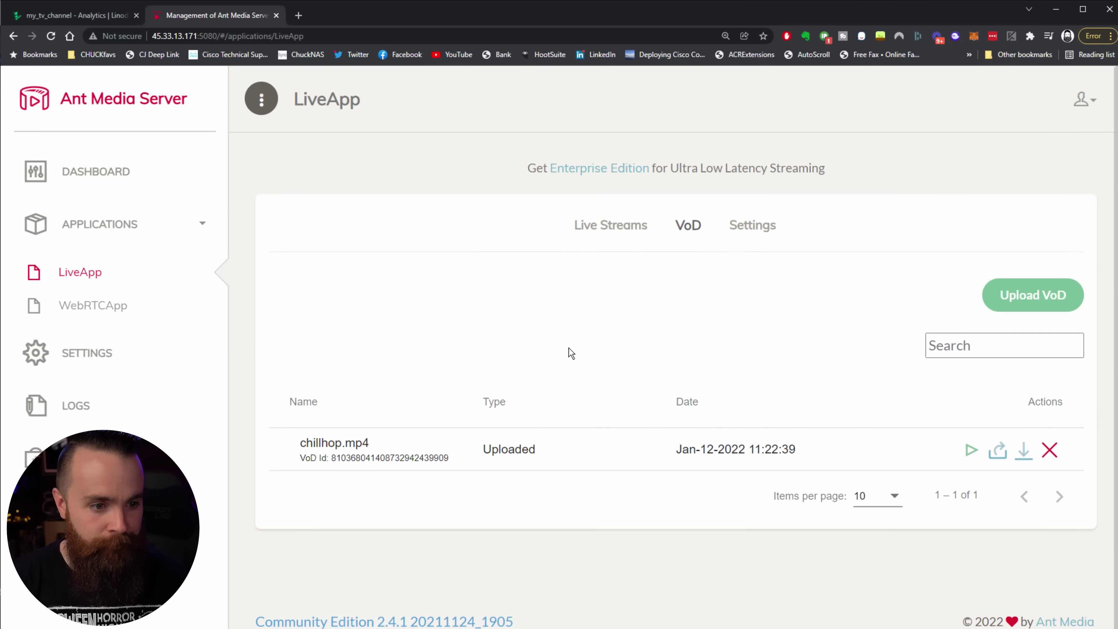
key(ctrl+shift+1)
mouse_move(372, 528)
mouse_down()
mouse_move(353, 485)
mouse_move(375, 496)
mouse_up()
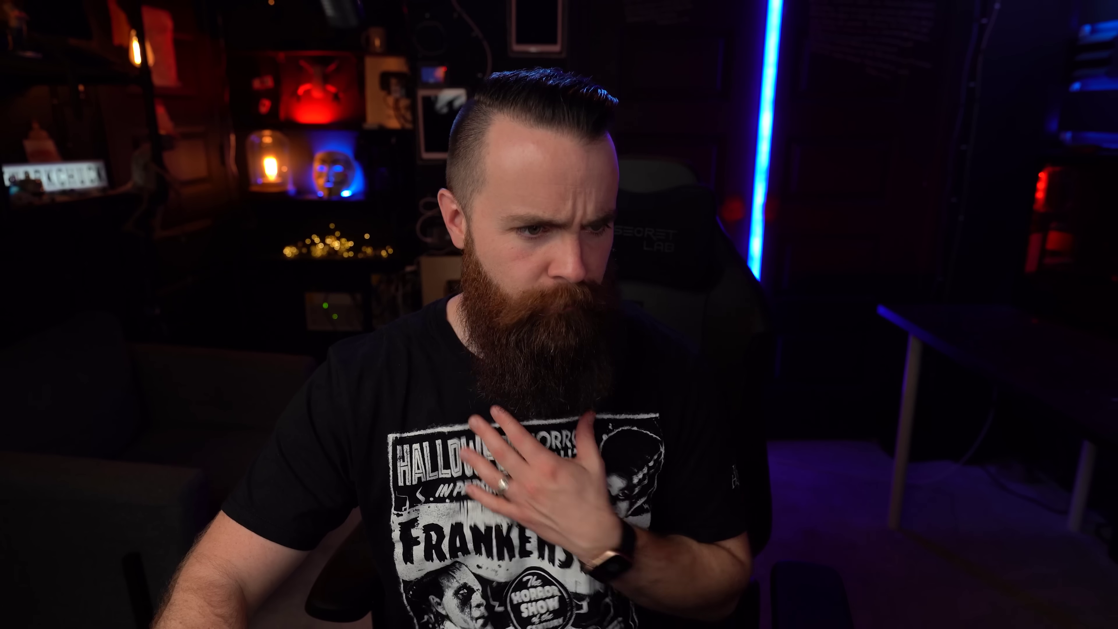
Step: Paste chillhop.mp4's VoD ID after streams/ in the URL and append .mp4
drag(301, 457, 444, 456)
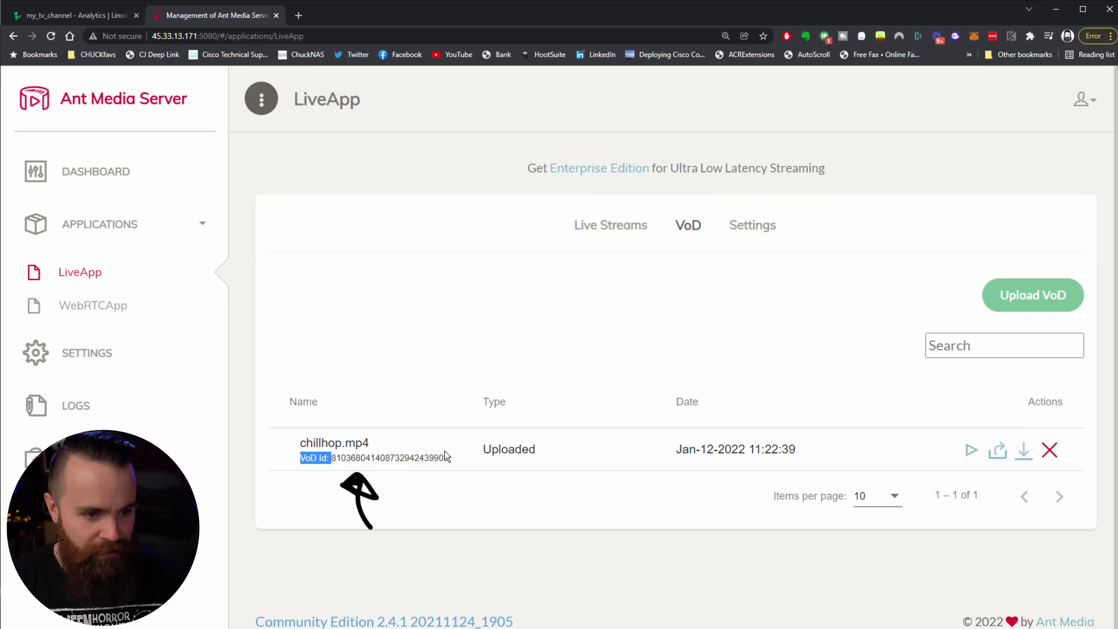
double_click(445, 458)
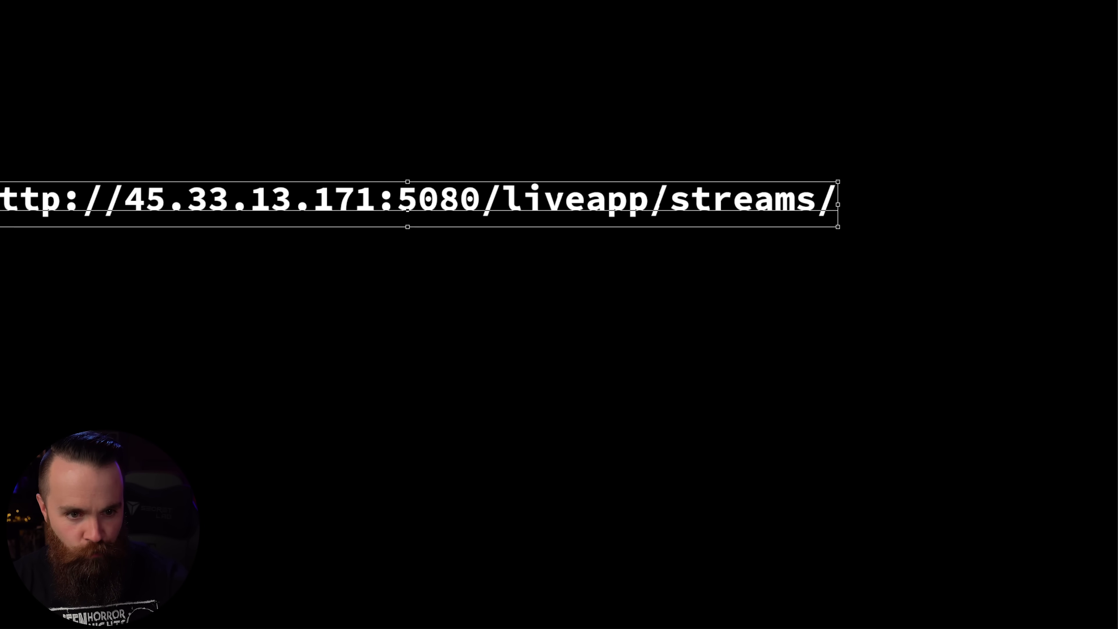
key(ctrl+v)
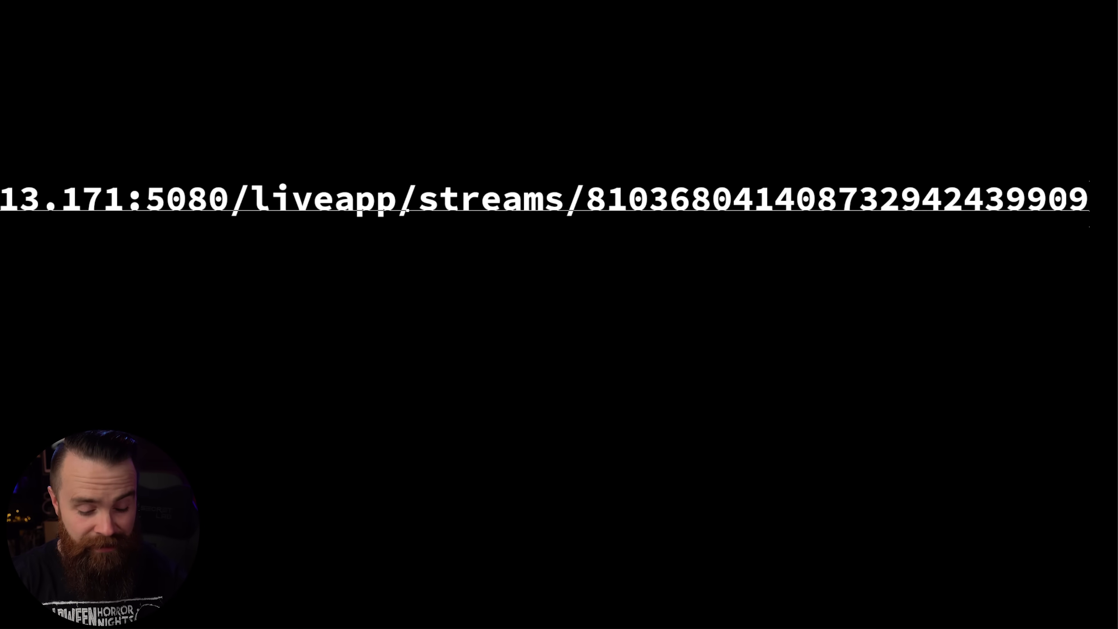
text(.p)
key(BackSpace)
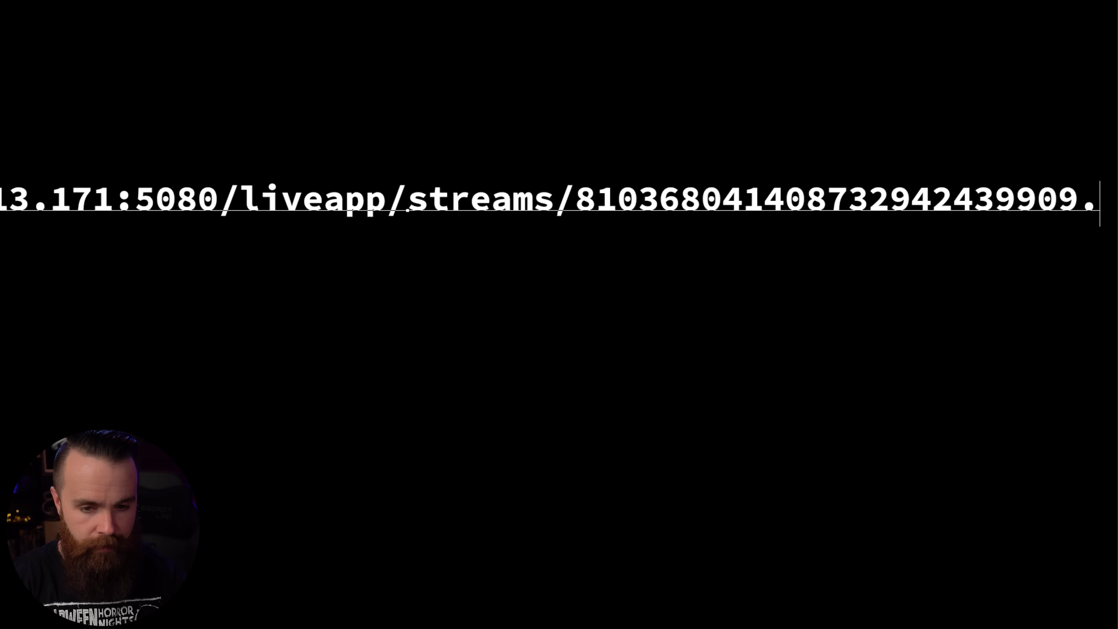
text(mp4)
Step: Capitalise liveapp to LiveApp in the URL
click(242, 199)
key(BackSpace)
text(L)
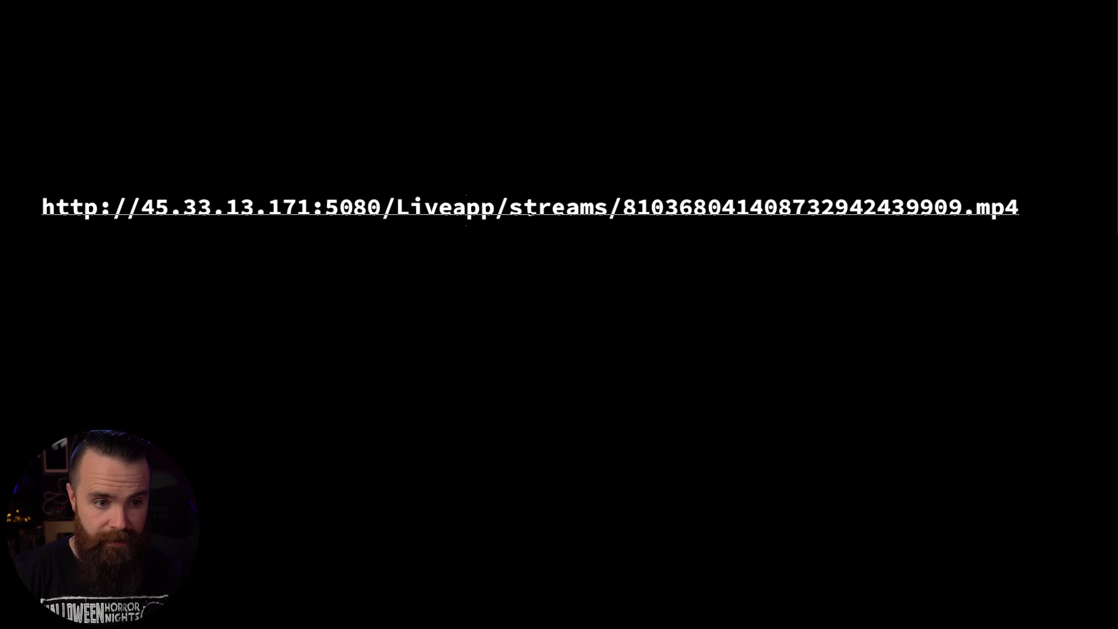
click(467, 209)
key(BackSpace)
text(A)
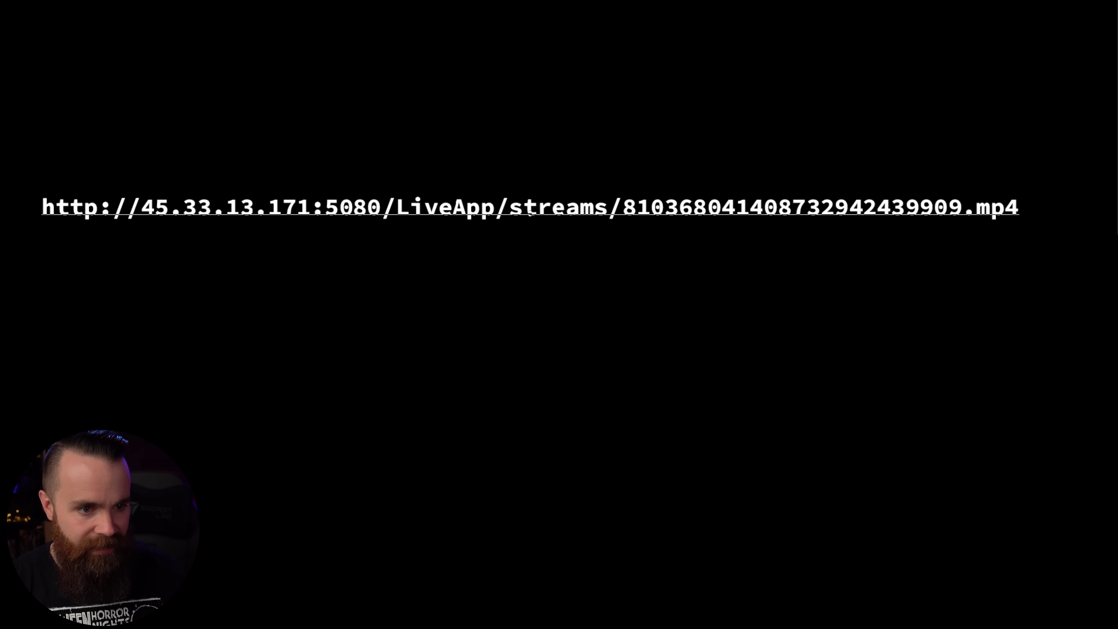
key(Escape)
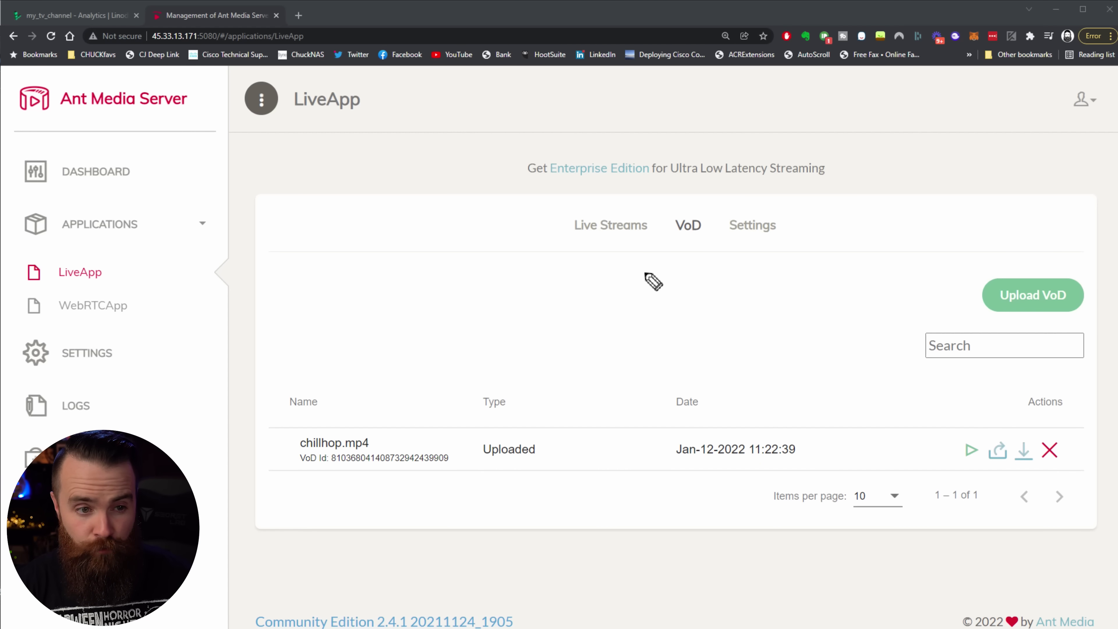
Step: Open the playlist for editing and name it myplaylist
mouse_move(629, 335)
mouse_down()
mouse_move(613, 245)
mouse_move(629, 281)
mouse_up()
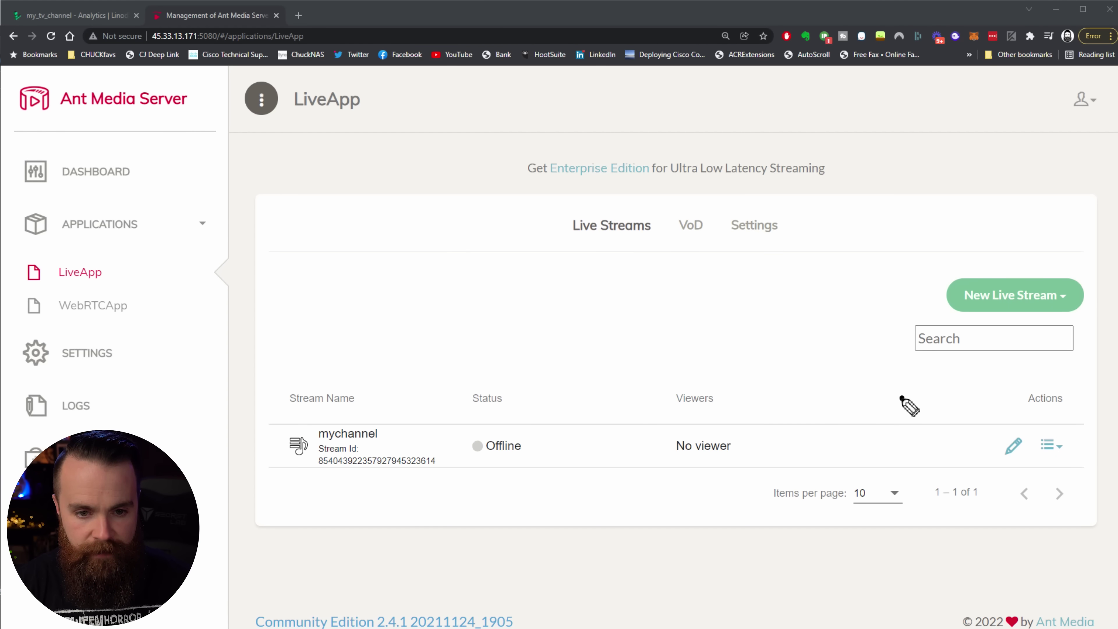
mouse_move(902, 397)
mouse_down()
mouse_move(1001, 443)
mouse_move(978, 446)
mouse_up()
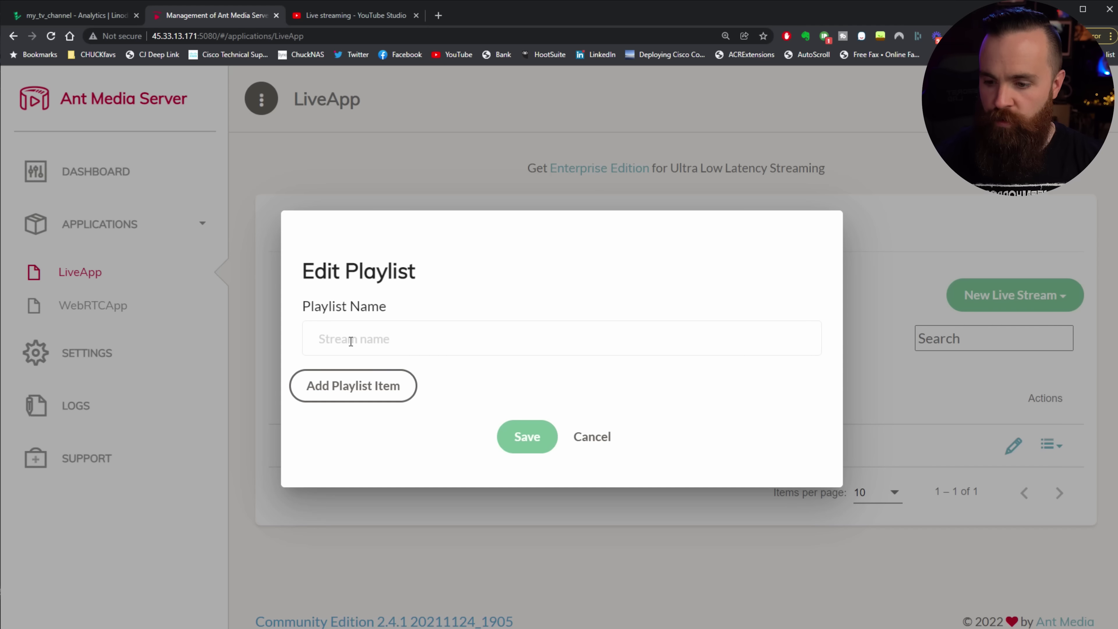
text(myplaylist)
key(BackSpace)
key(BackSpace)
key(BackSpace)
text(ist)
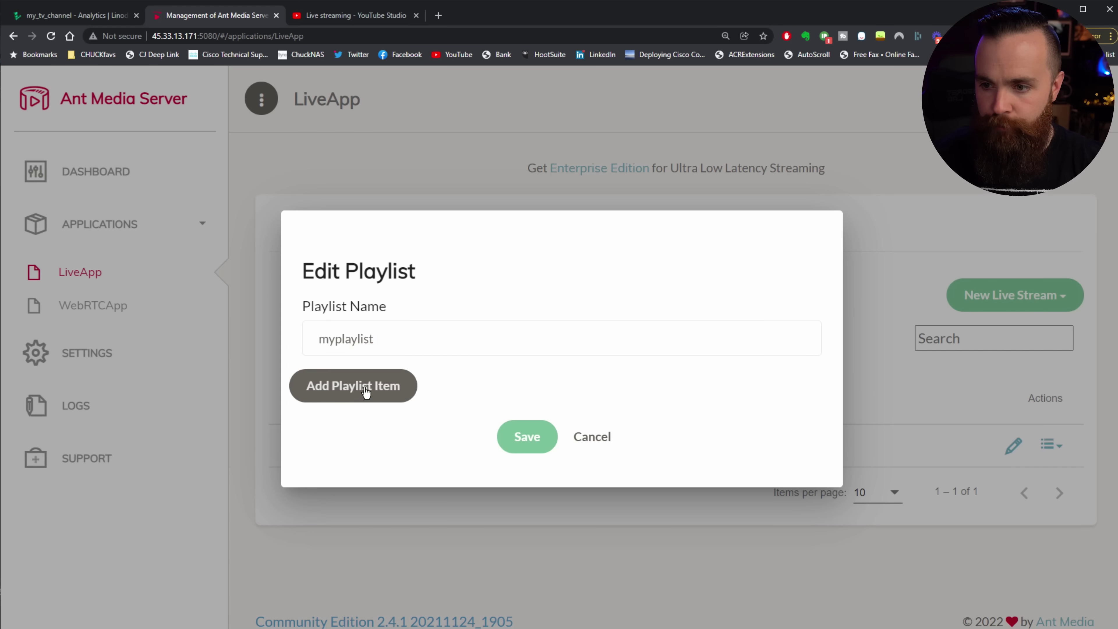
Step: Add a playlist item with the pasted VoD stream URL and save the playlist
click(370, 387)
click(393, 373)
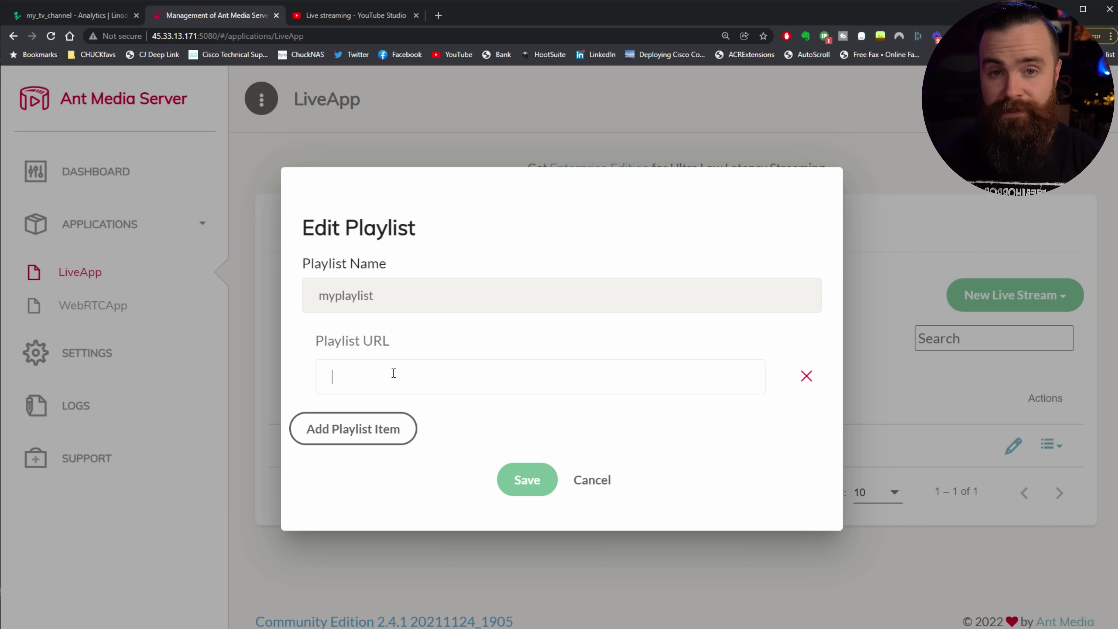
text(http://45.33.13.171:5080/liveapp/streams/810368041408732942439909.mp4)
drag(661, 377, 535, 419)
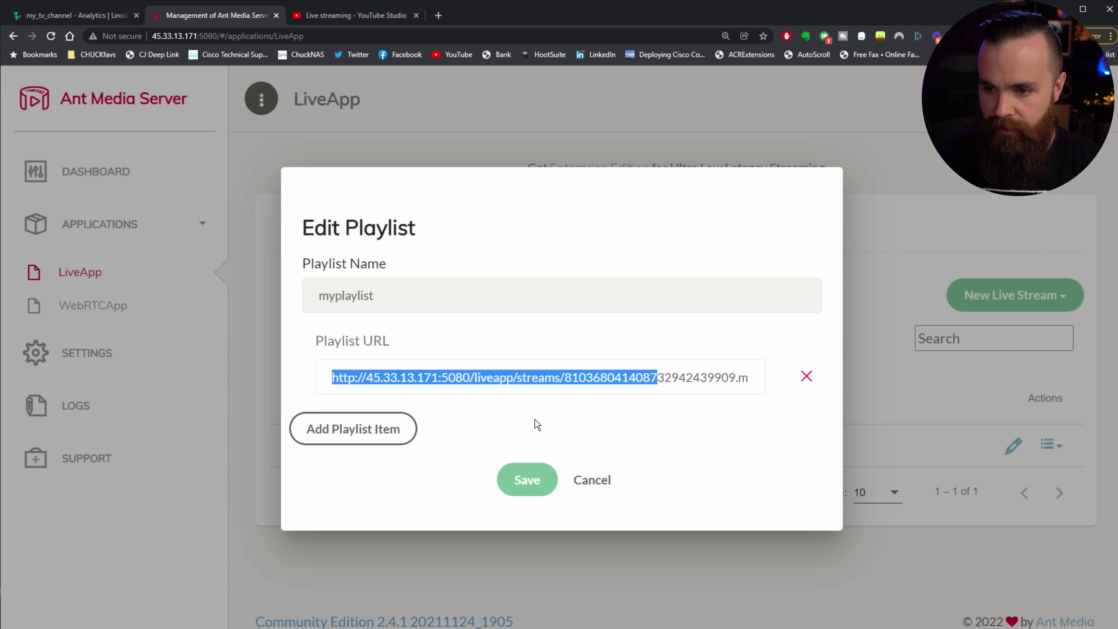
click(533, 483)
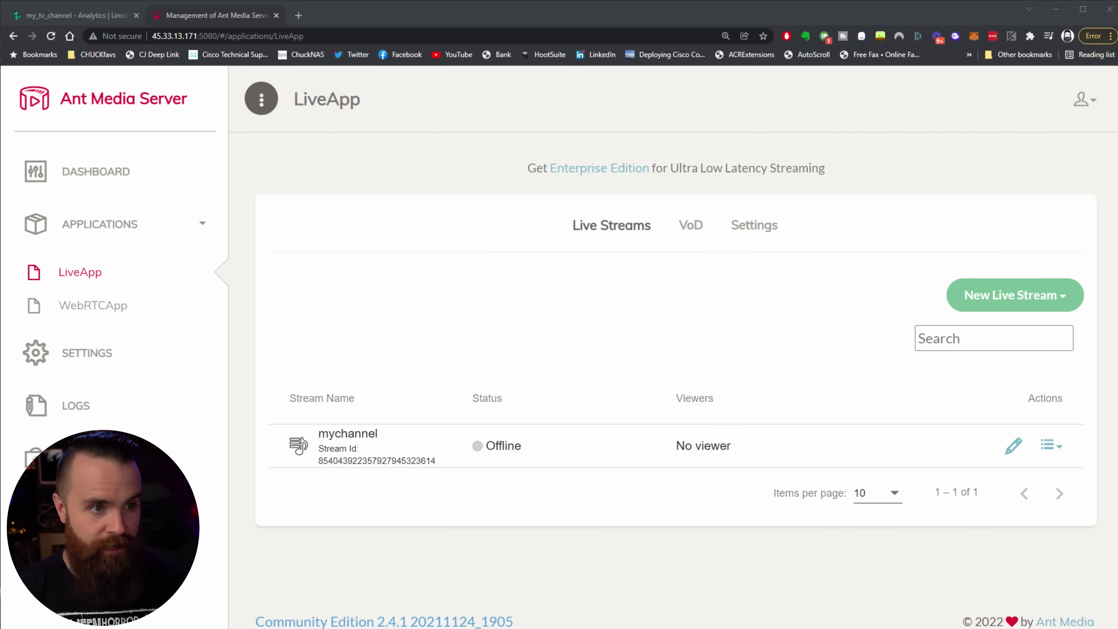
Step: Go to YouTube in a new tab and choose Create > Go live
click(298, 15)
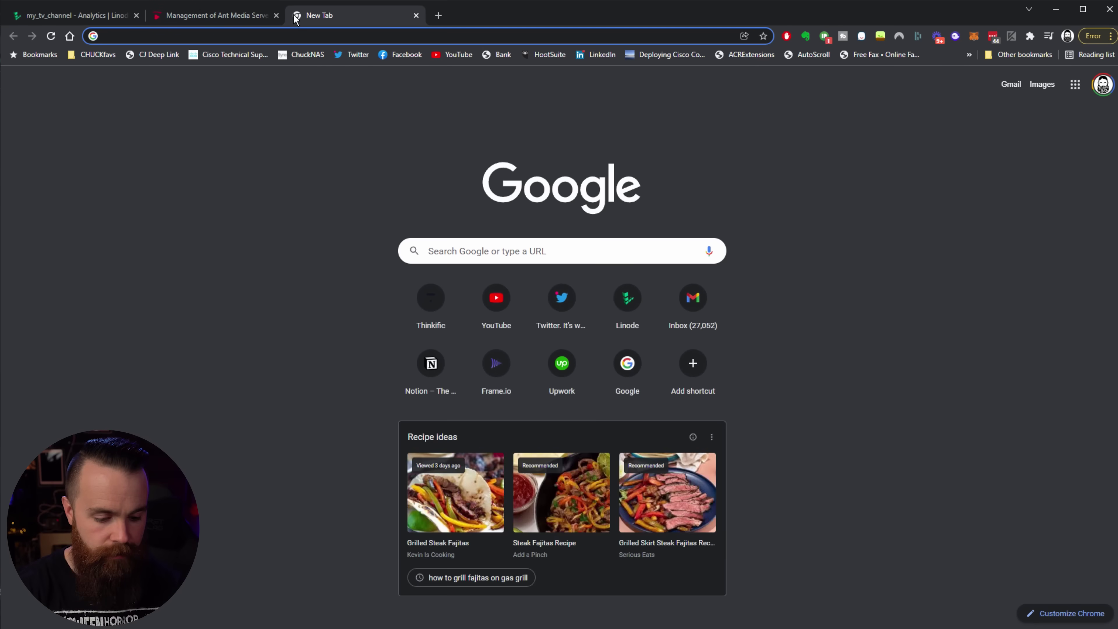
text(you)
key(Return)
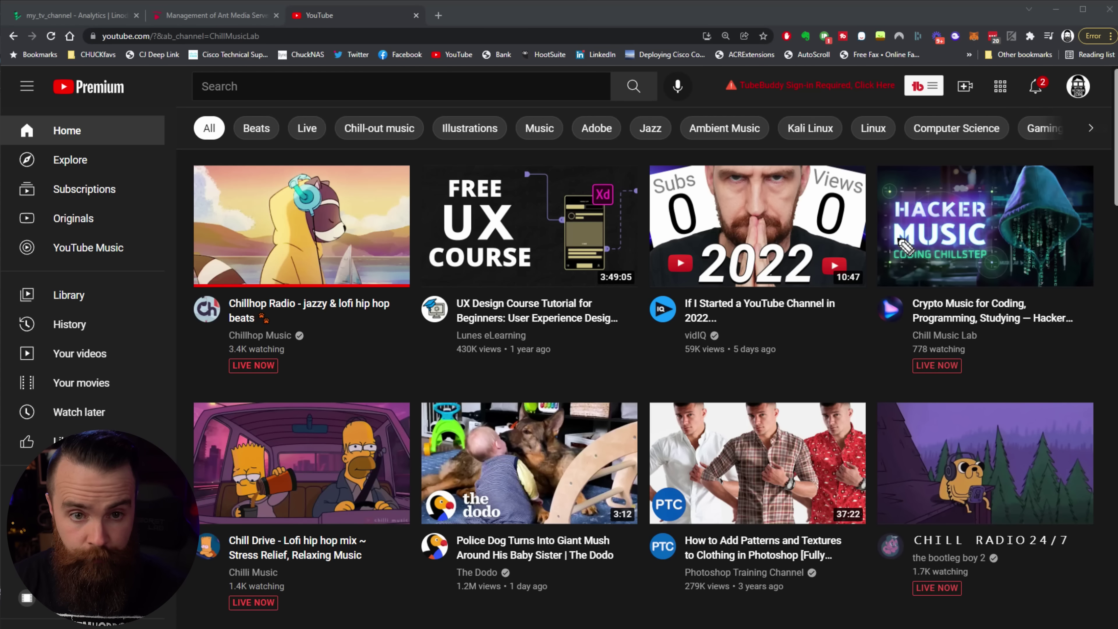
mouse_move(899, 228)
mouse_down()
mouse_move(942, 199)
mouse_move(965, 102)
mouse_move(971, 132)
mouse_up()
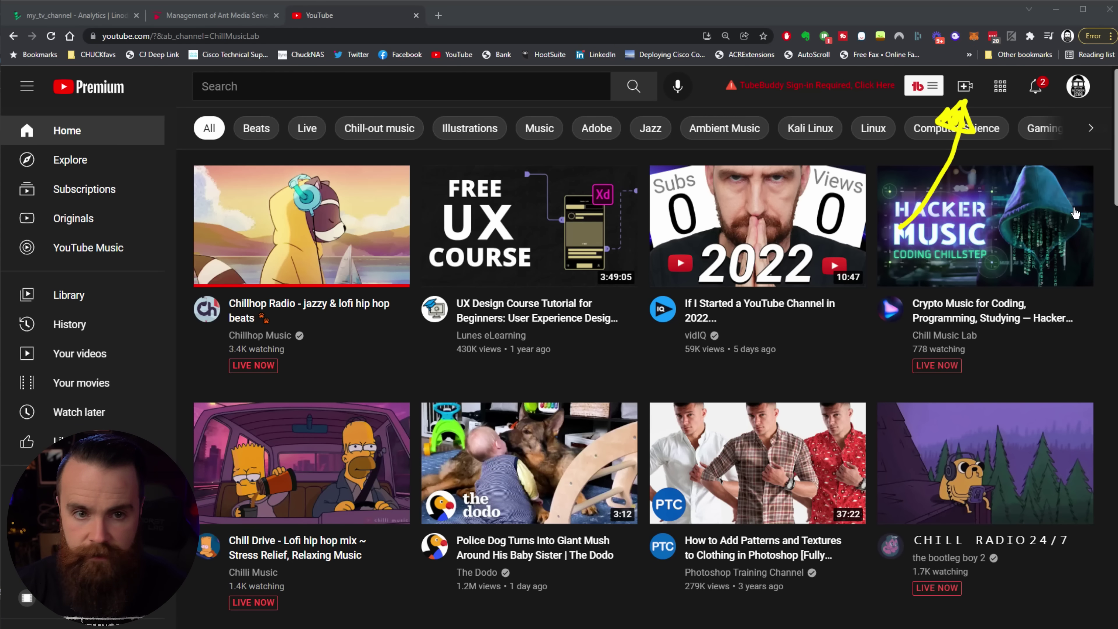
click(966, 86)
click(1011, 152)
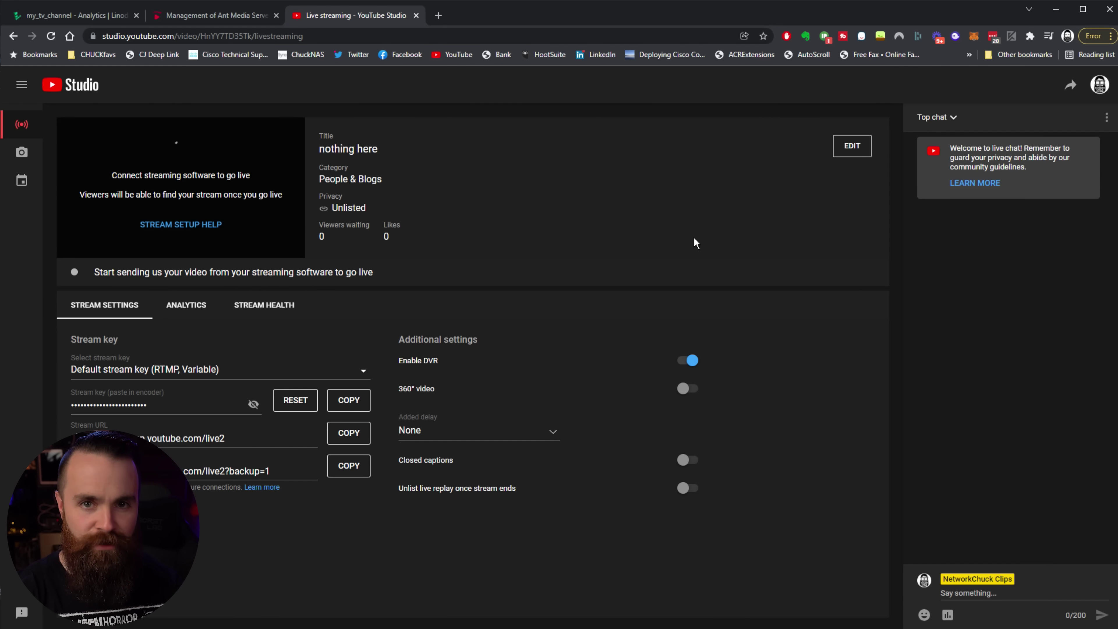
key(ctrl+plus)
key(ctrl+plus)
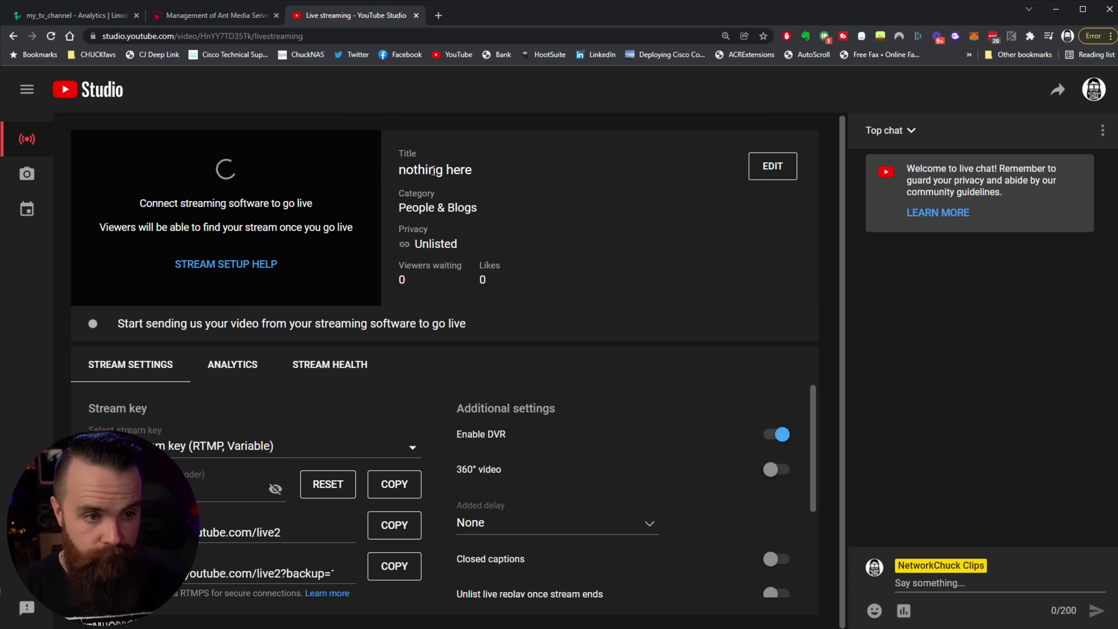
Step: Retitle the stream 'NetworkChuck TV CHANNEL' and keep its visibility Unlisted
click(772, 172)
text(NetworkChuck TV CHANNEL)
click(658, 328)
scroll(720, 416, down, 3)
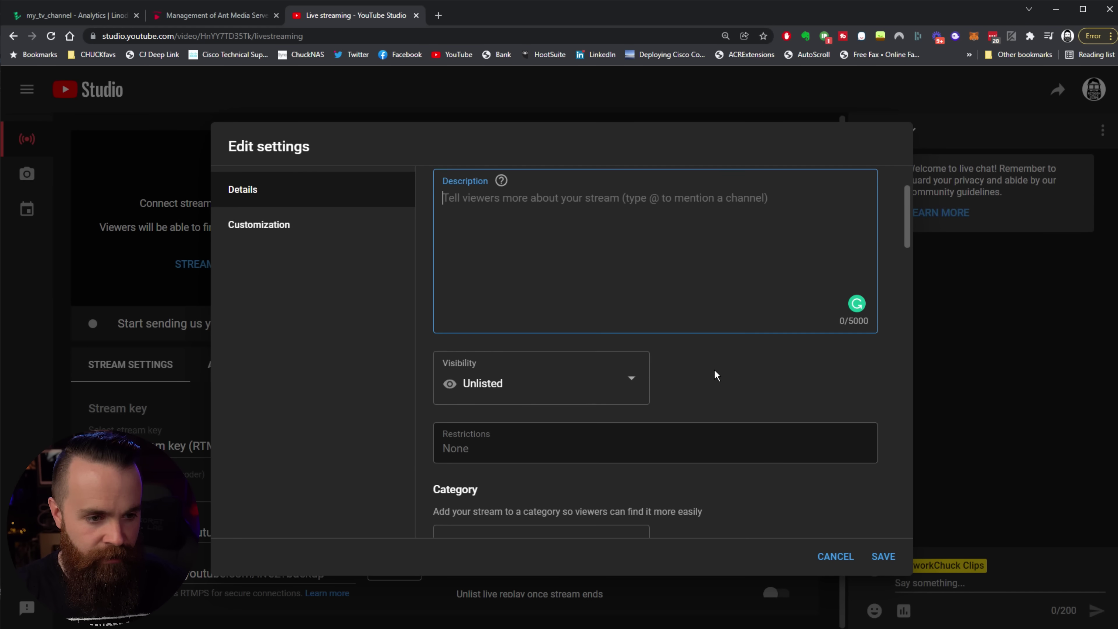
click(634, 356)
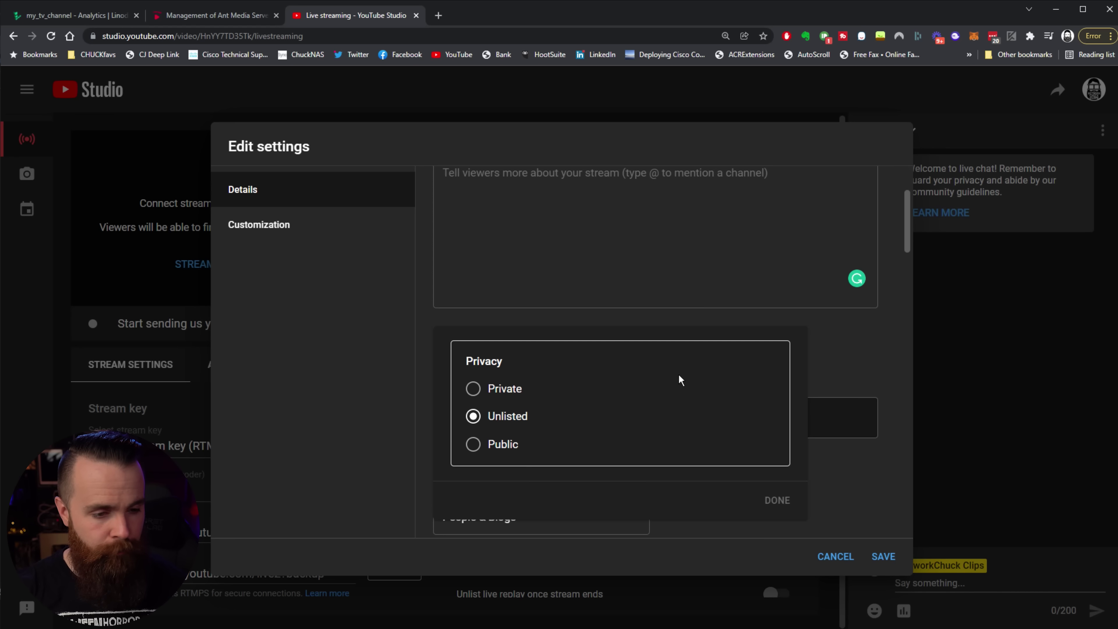
click(832, 365)
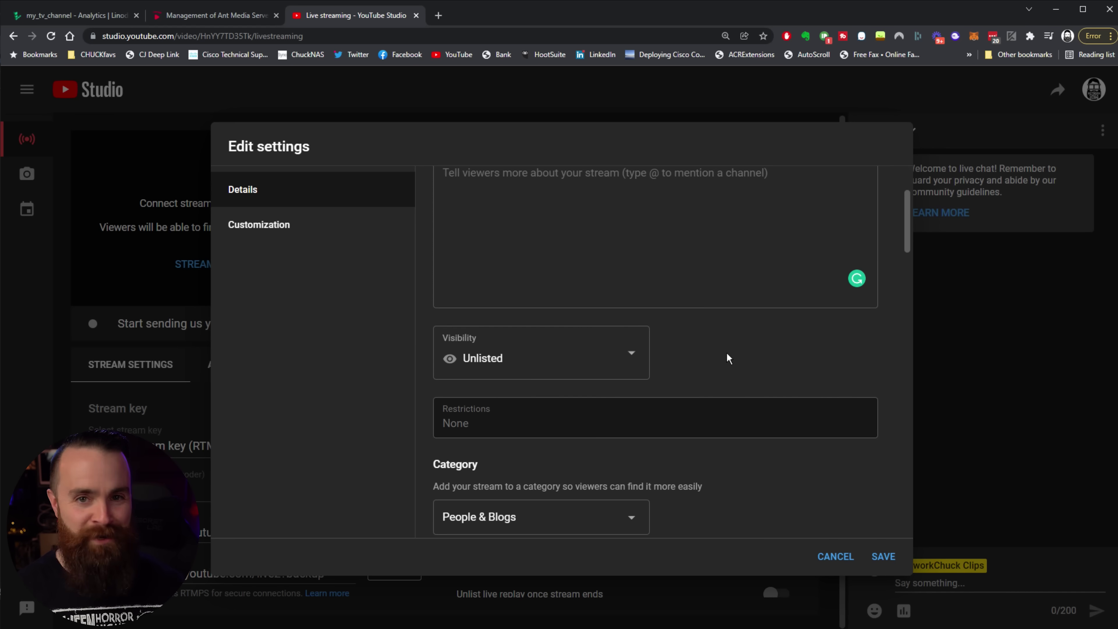
Step: Cancel the thumbnail change and save the stream details
scroll(729, 359, down, 4)
click(536, 455)
click(467, 452)
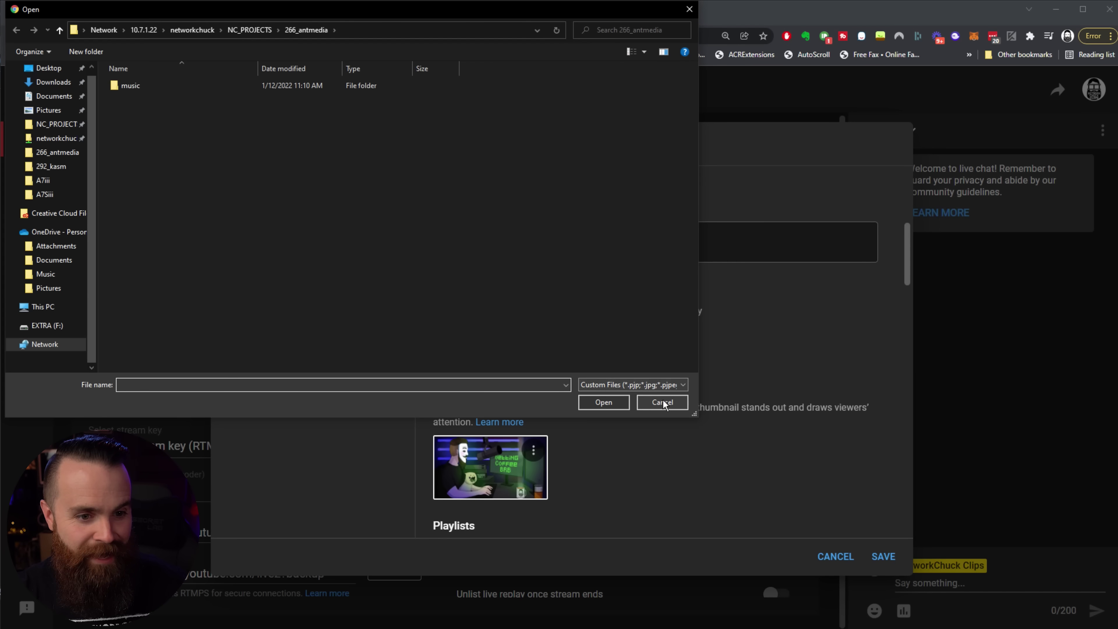
click(662, 402)
scroll(690, 392, down, 6)
scroll(693, 394, down, 4)
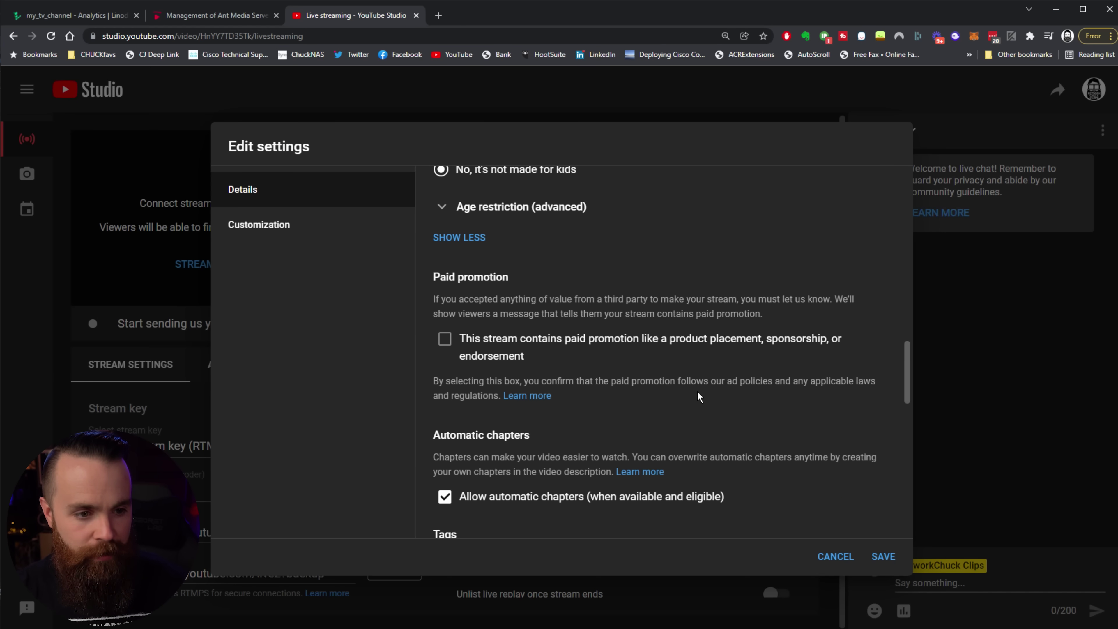
scroll(713, 397, down, 5)
scroll(744, 375, up, 15)
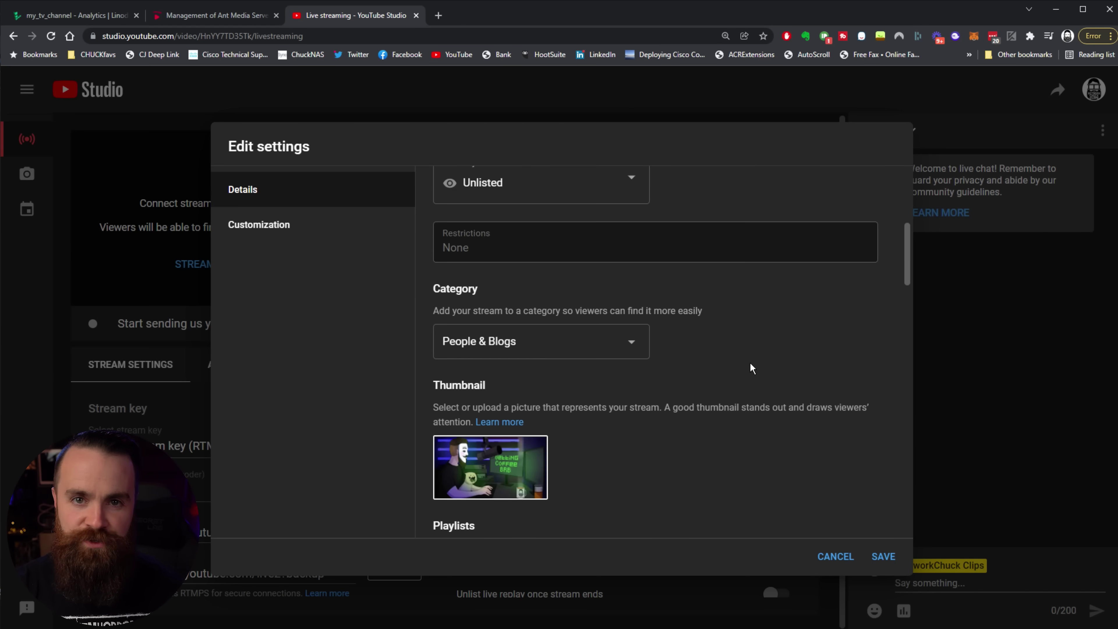
click(884, 557)
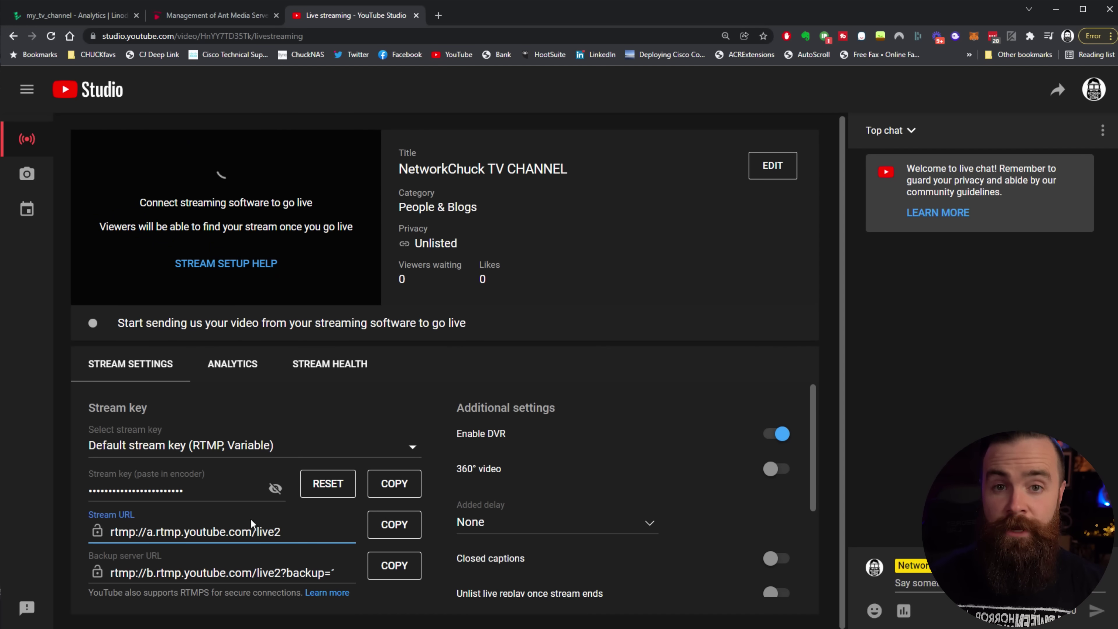
Step: Copy the stream URL rtmp://a.rtmp.youtube.com/live2, then reveal and copy the stream key
click(390, 527)
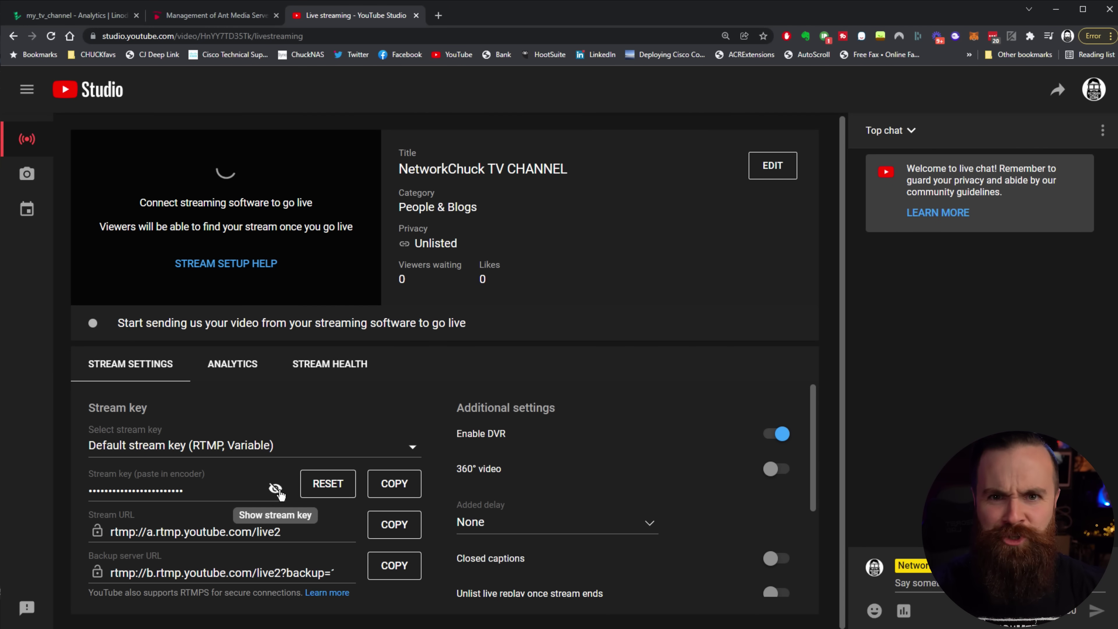
click(264, 490)
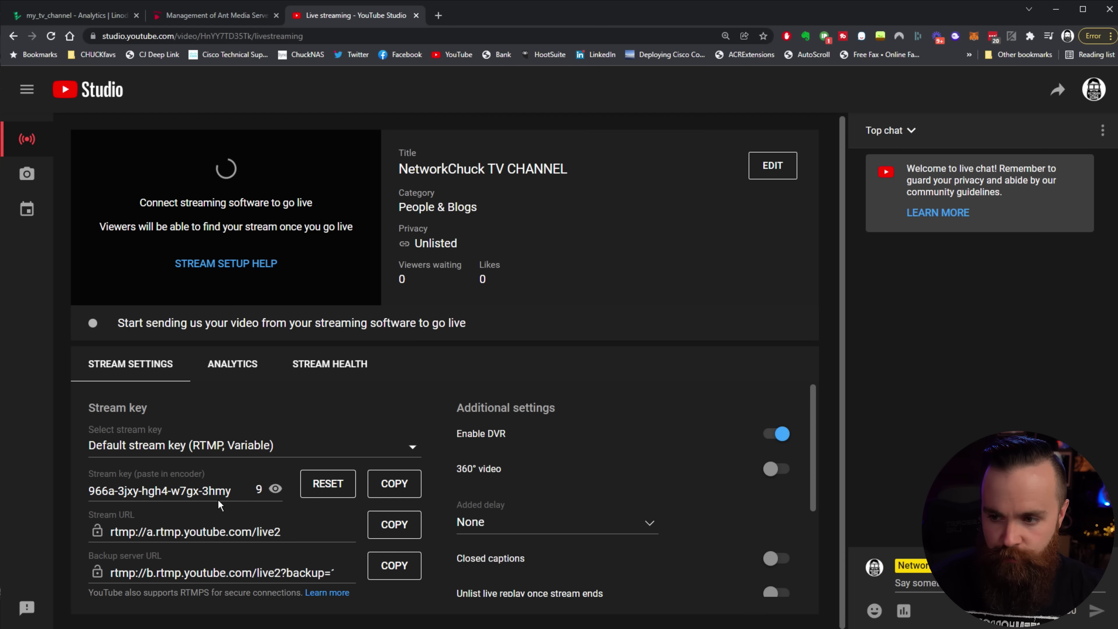
click(395, 484)
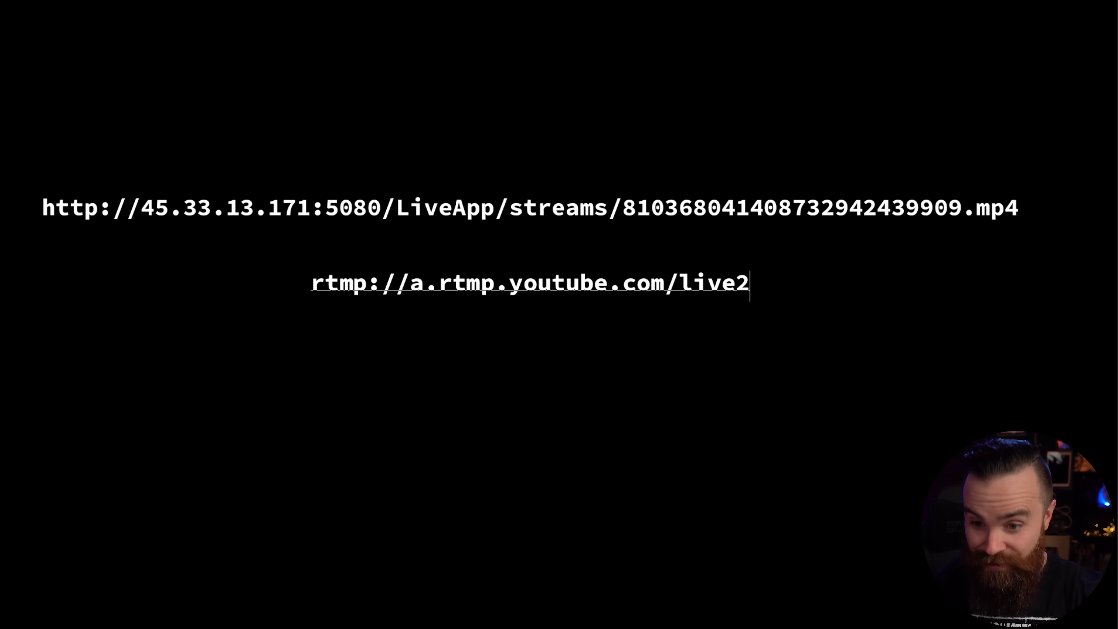
Step: Append '/' and the stream key to the live2 URL, and annotate RTMP's meaning, TCP connection and low latency
text(/)
key(ctrl+v)
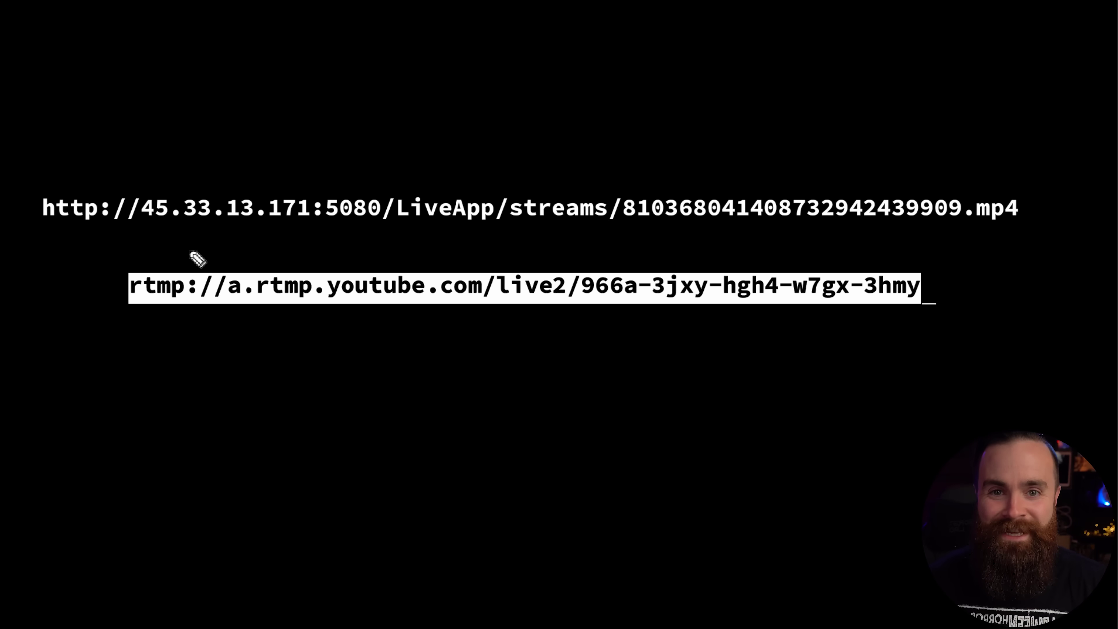
mouse_move(157, 339)
mouse_down()
mouse_move(274, 394)
mouse_move(735, 355)
mouse_move(876, 366)
mouse_up()
drag(282, 490, 363, 488)
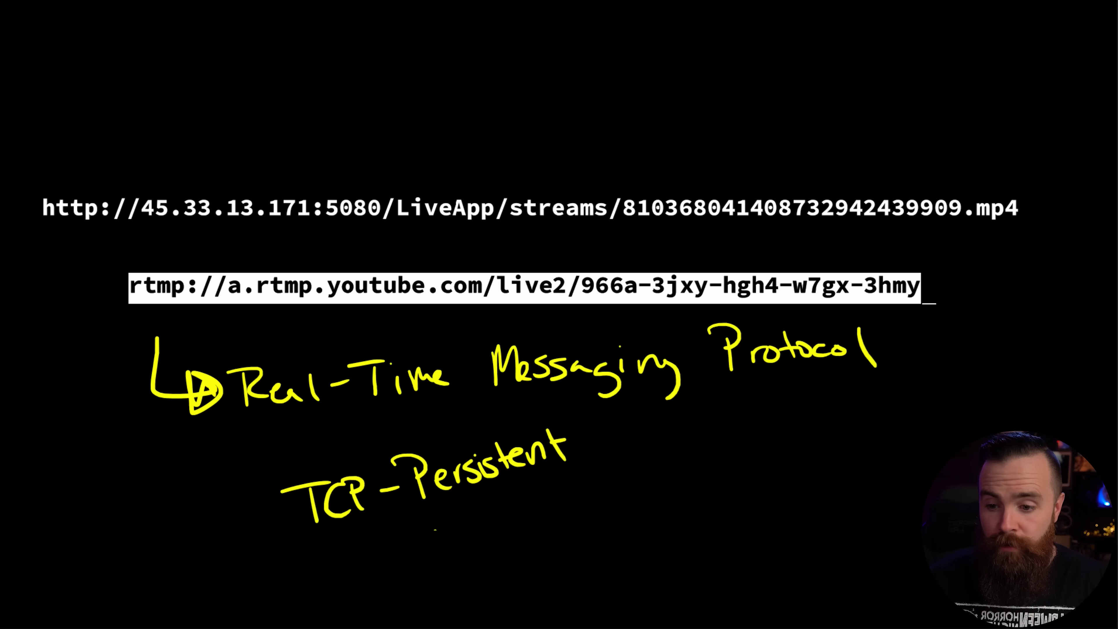
drag(529, 519, 672, 516)
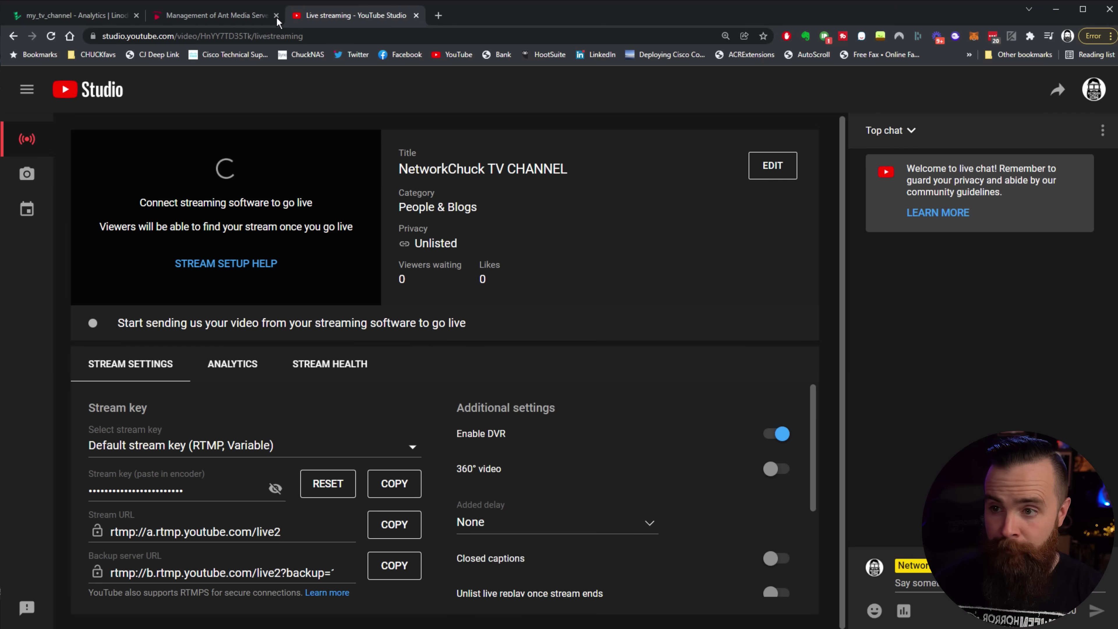
click(220, 15)
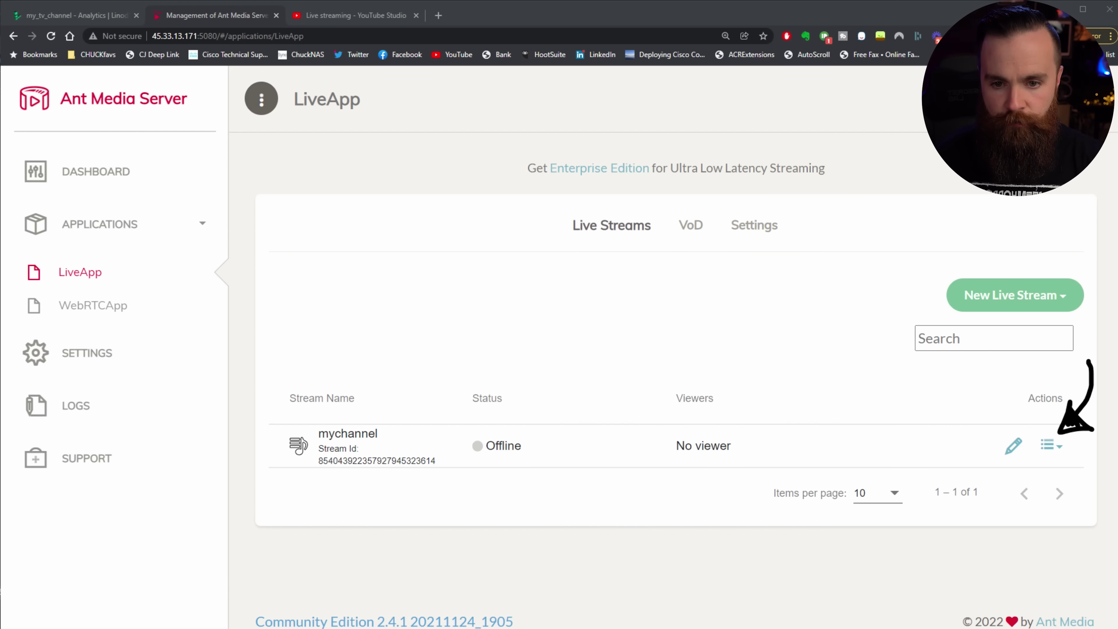
Step: Add the full YouTube RTMP address as an RTMP endpoint on the mychannel stream
click(1051, 445)
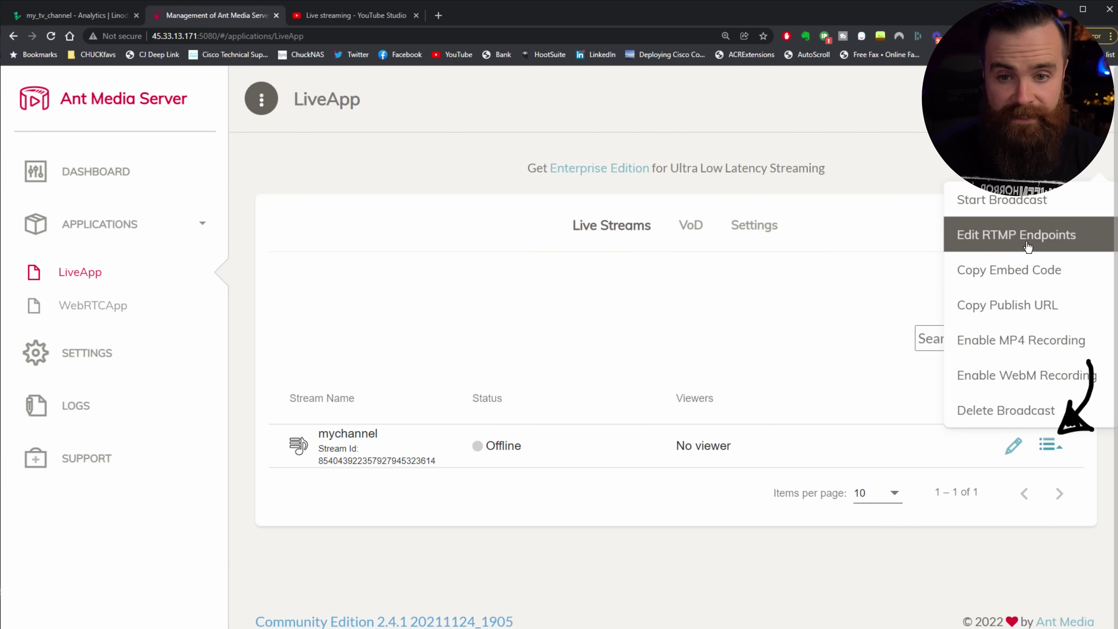
click(1046, 241)
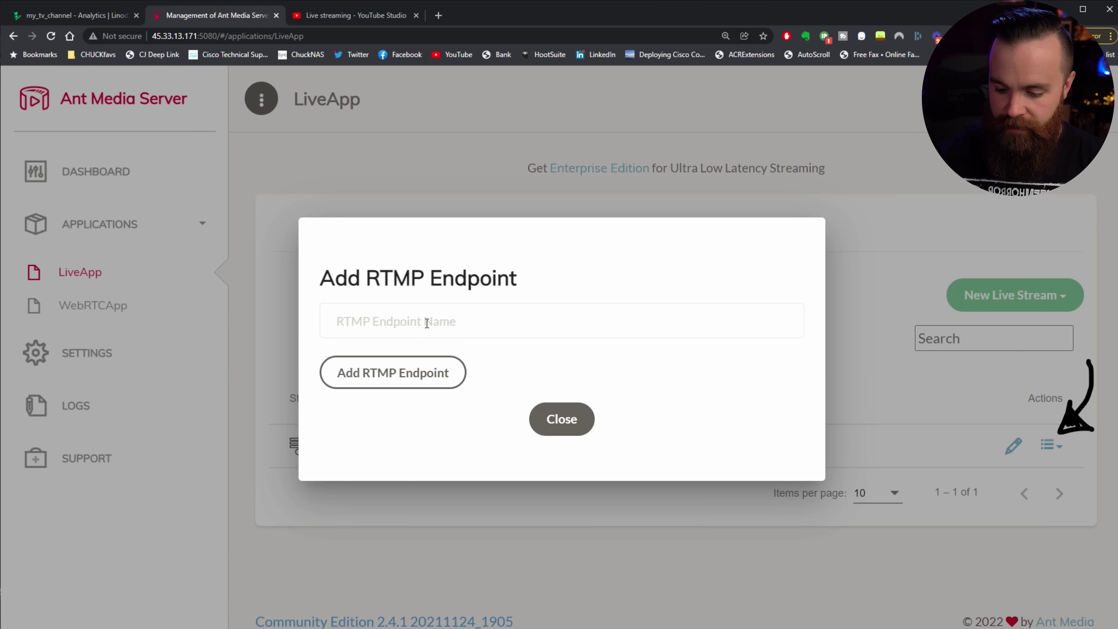
key(ctrl+v)
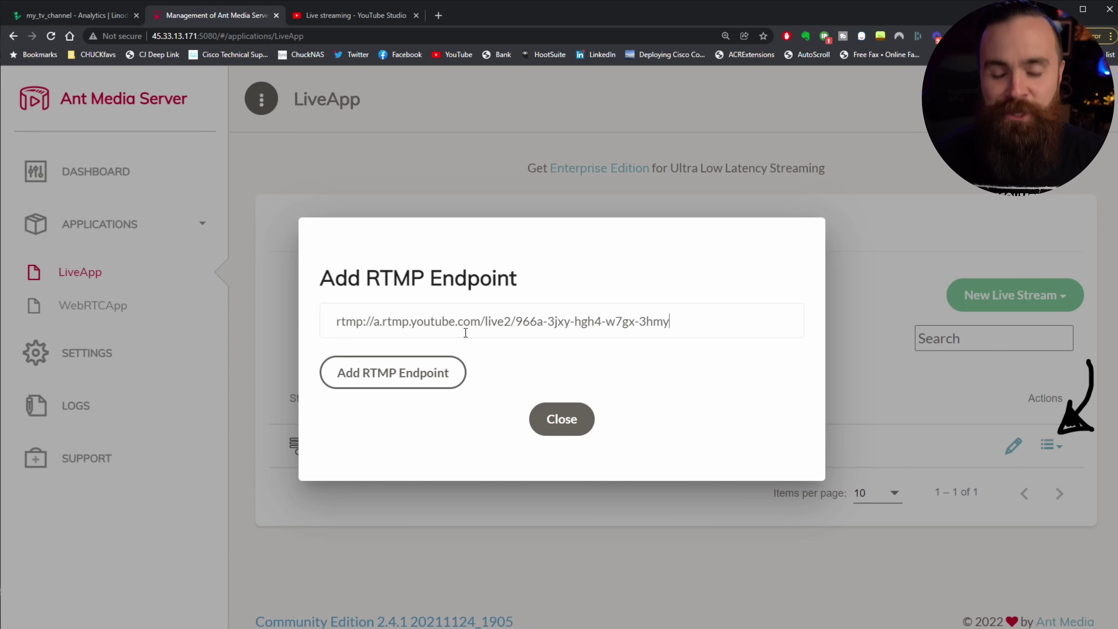
click(401, 375)
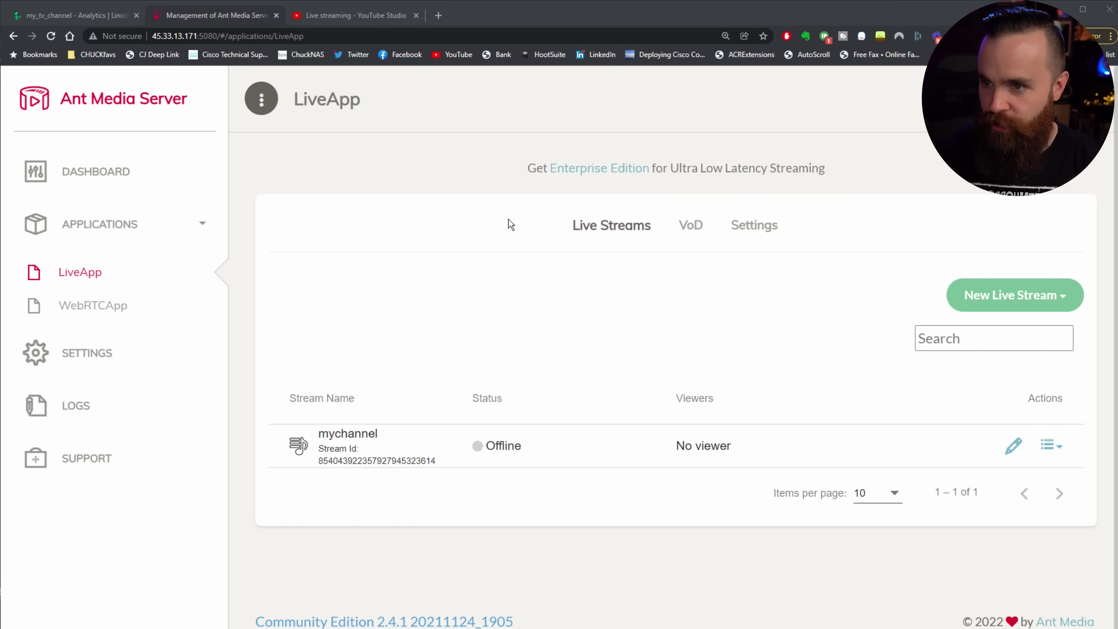
click(351, 17)
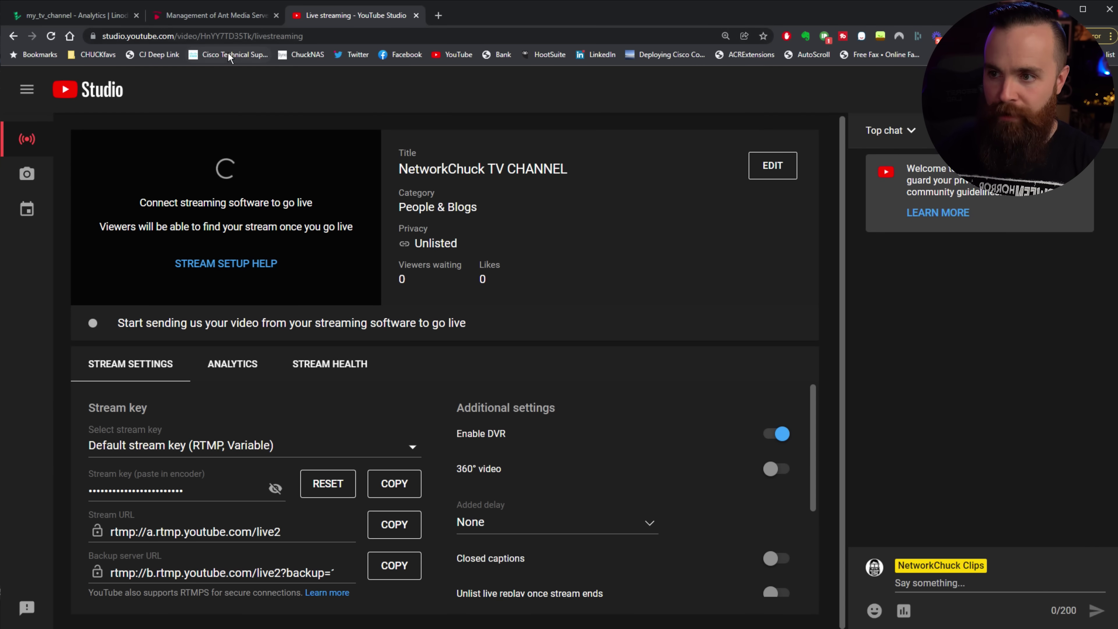
click(216, 14)
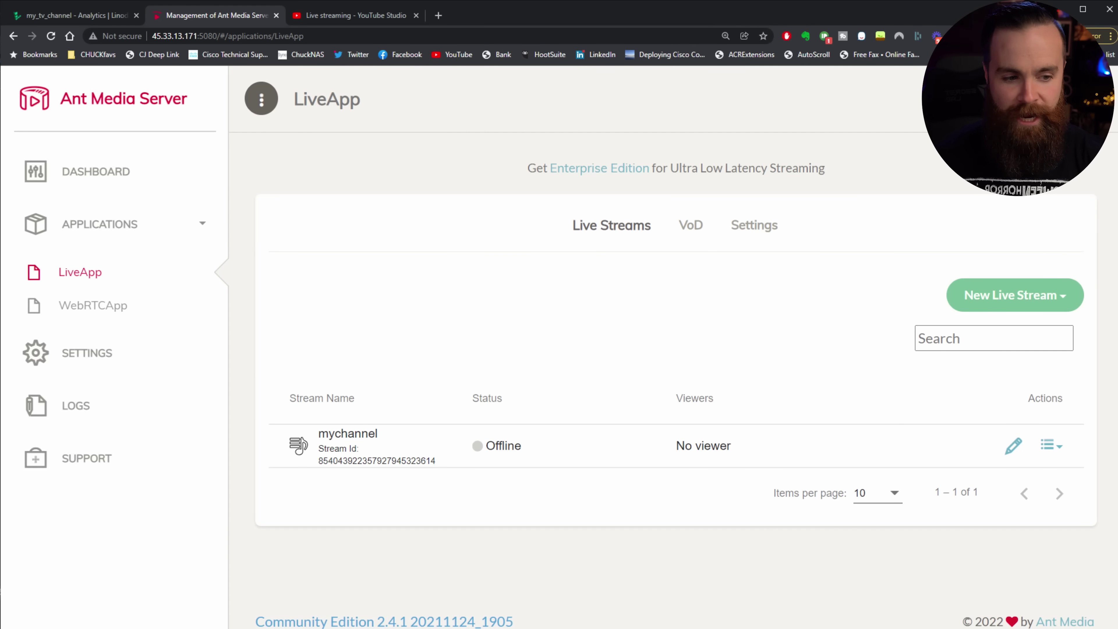
Step: Start the myplaylist broadcast and check it in YouTube Studio
click(1051, 445)
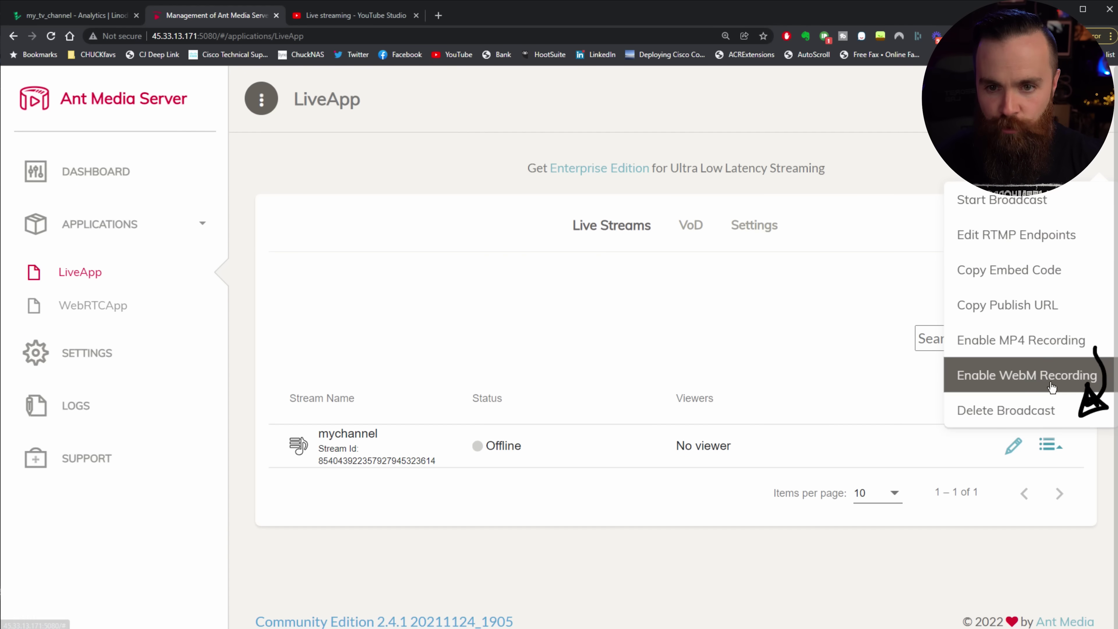
click(1046, 210)
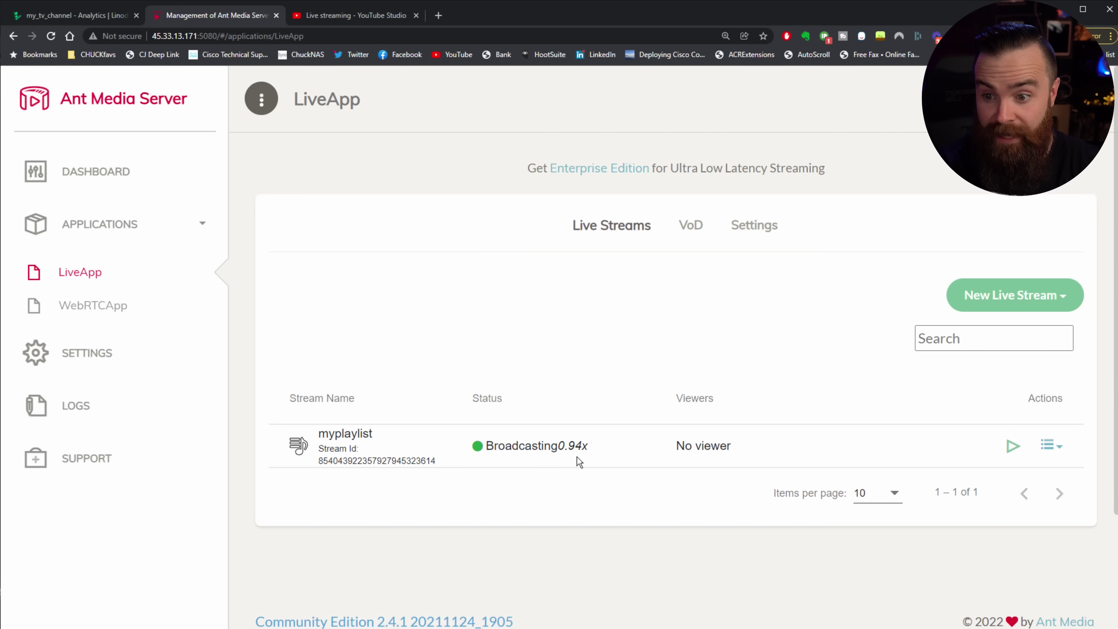
key(ctrl+Tab)
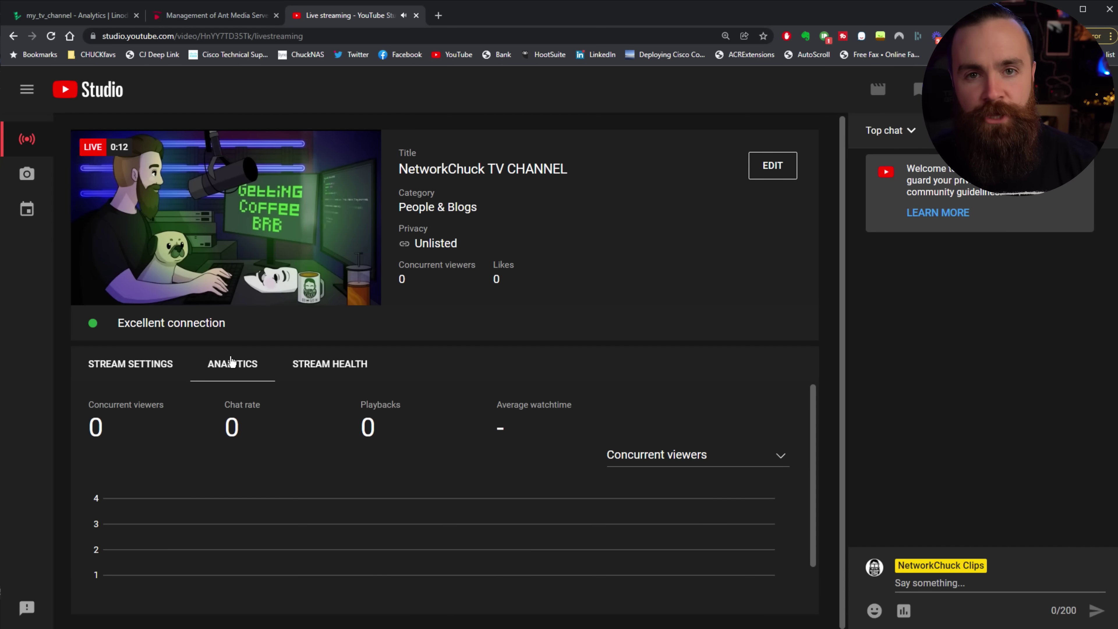
Step: Confirm the YouTube preview shows LIVE with an Excellent connection, then go back to Ant Media Server
mouse_move(118, 303)
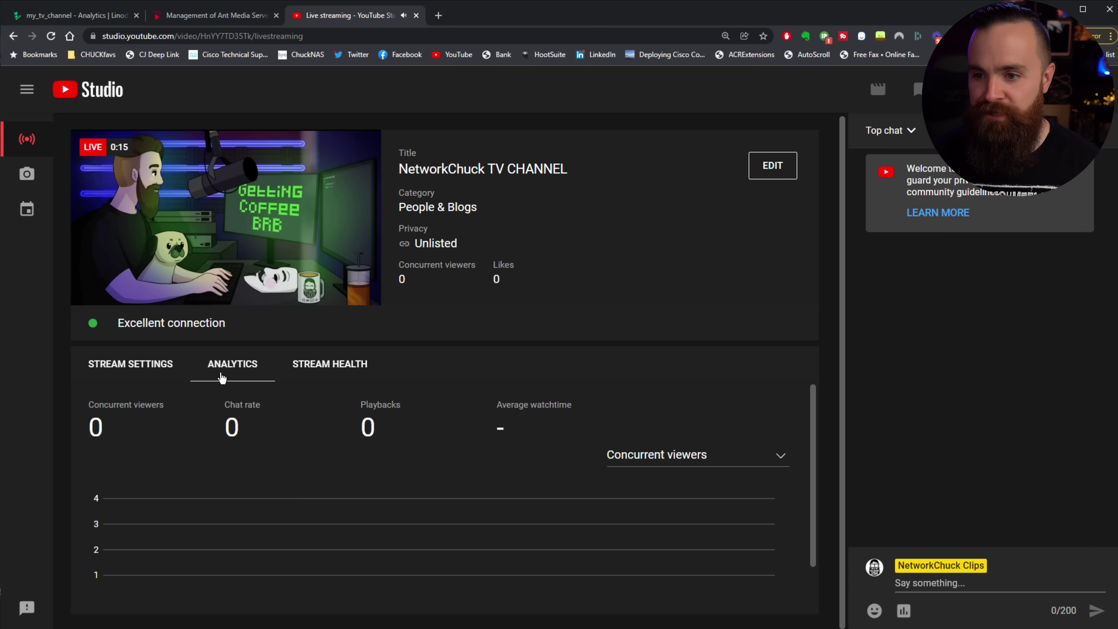
click(227, 20)
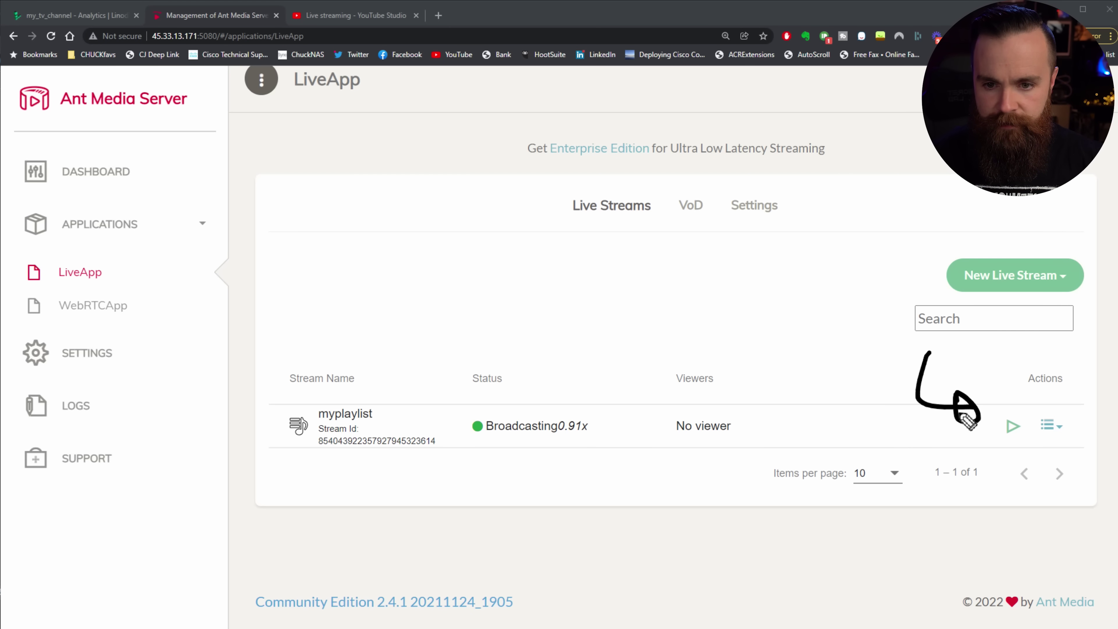
Step: Preview the live myplaylist broadcast, close the player, and copy the stream's embed code
click(1013, 427)
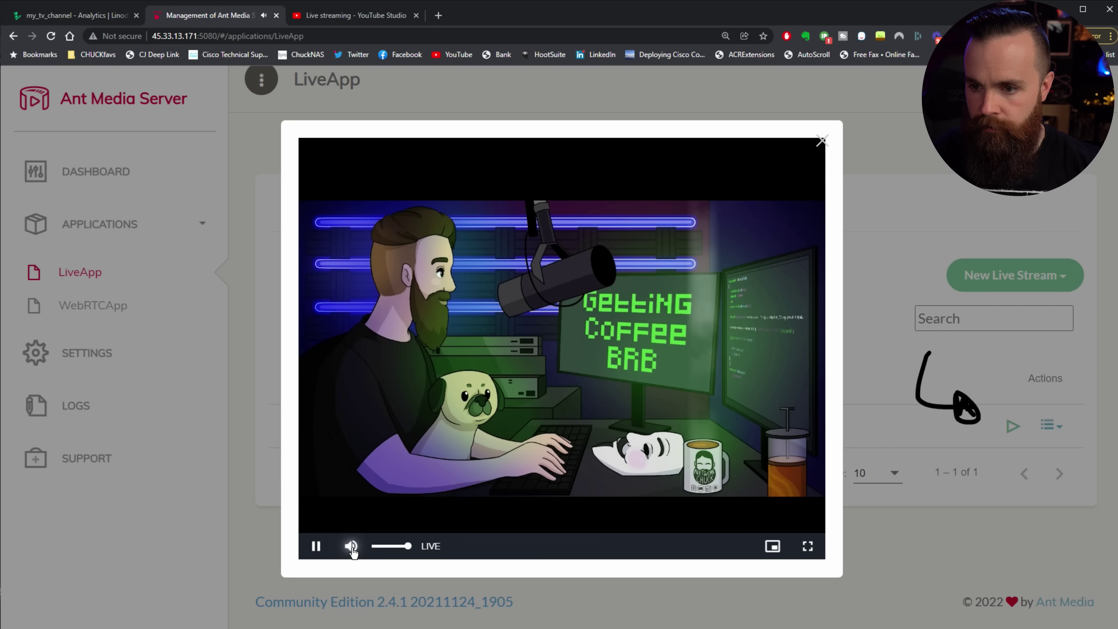
click(1084, 432)
click(1049, 430)
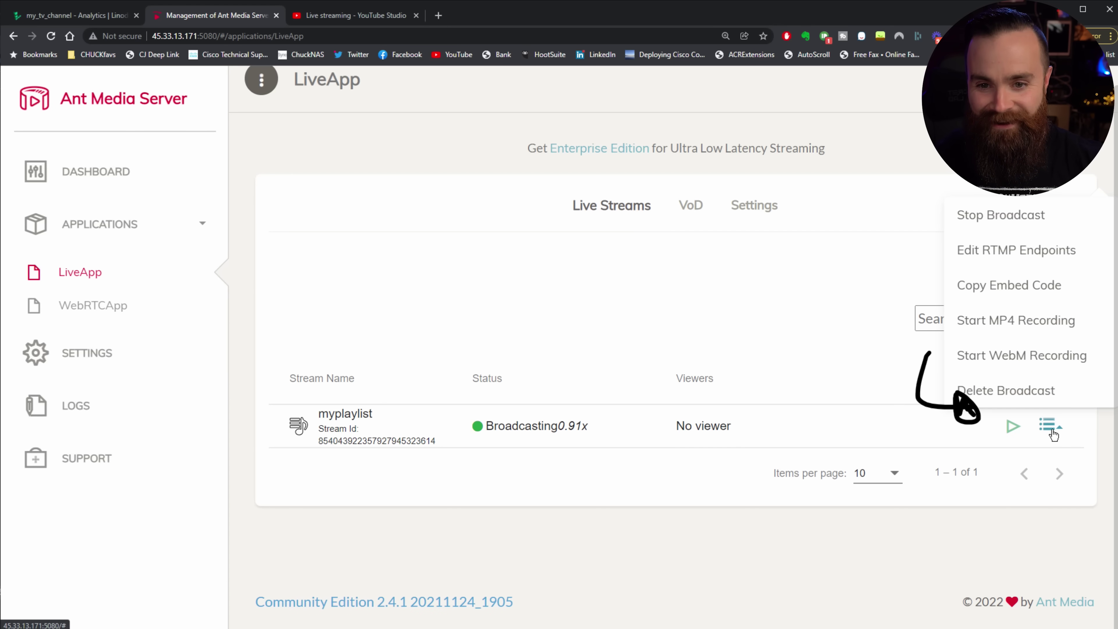
click(1028, 291)
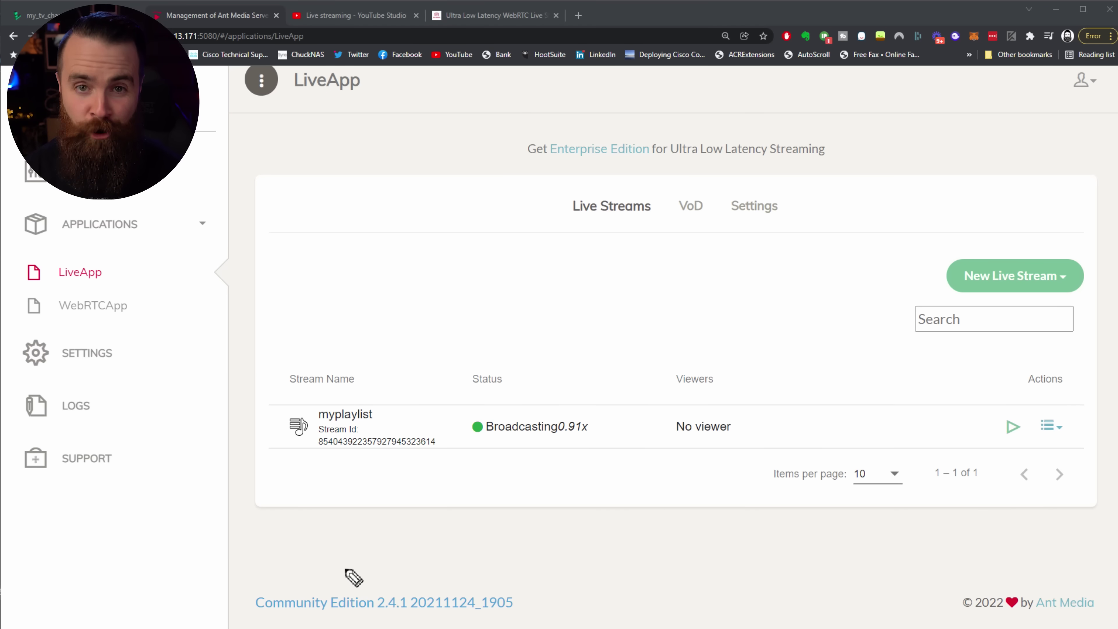
Step: Mark the Ant Media Server name and Community Edition 2.4.1 label, arrowing to Live Streams
mouse_move(194, 184)
mouse_down()
mouse_move(143, 130)
mouse_move(158, 145)
mouse_up()
mouse_move(313, 574)
mouse_down()
mouse_move(240, 597)
mouse_move(511, 619)
mouse_move(311, 573)
mouse_up()
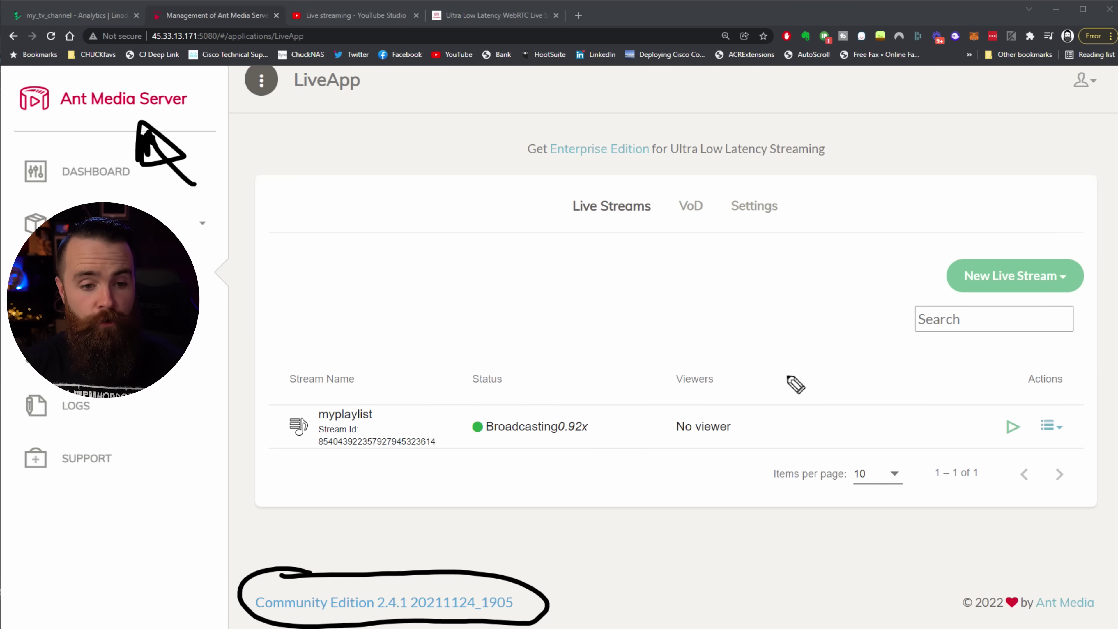
mouse_move(594, 581)
mouse_down()
mouse_move(644, 332)
mouse_move(612, 196)
mouse_up()
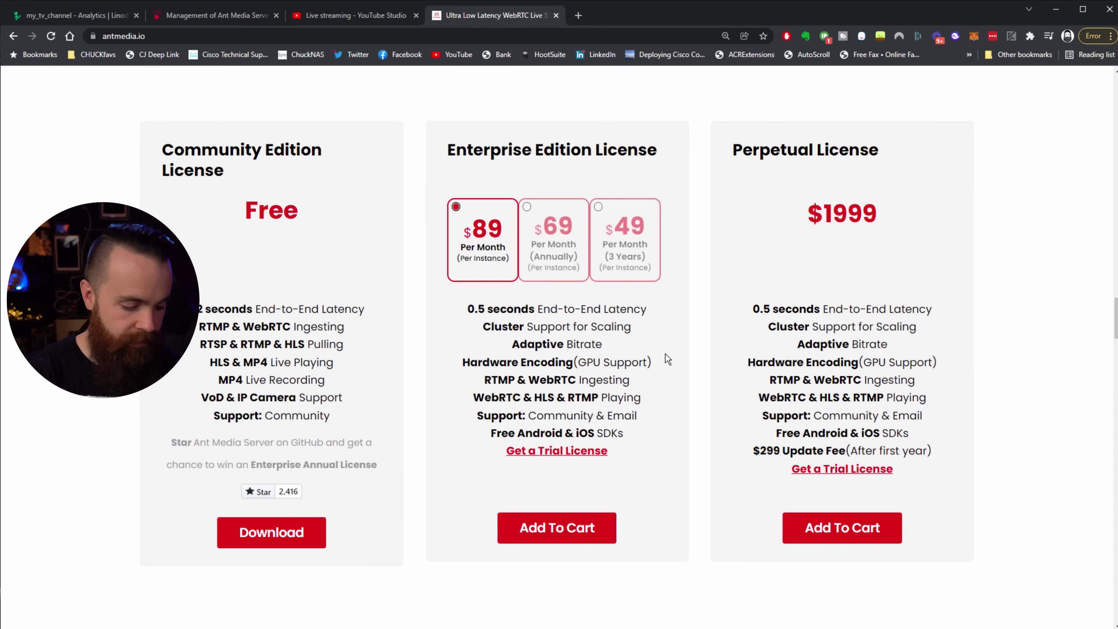
Step: Zoom in and mark up the Community, $89/month Enterprise and $1999 Perpetual license cards
key(ctrl+plus)
mouse_move(196, 238)
mouse_down()
mouse_move(168, 278)
mouse_move(180, 267)
mouse_up()
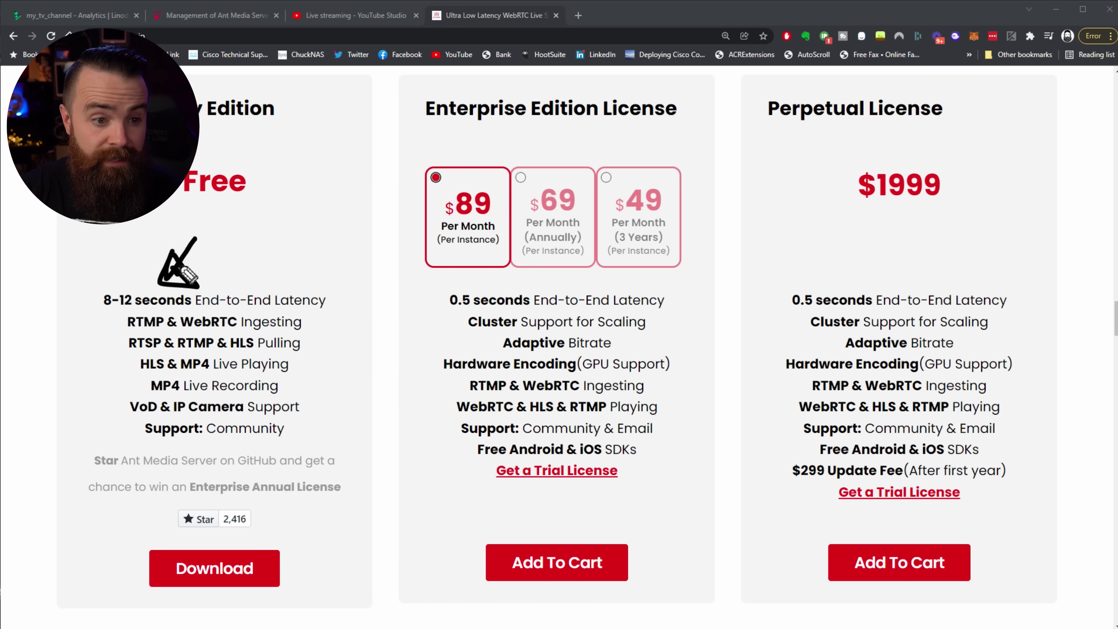
mouse_move(394, 359)
mouse_down()
mouse_move(454, 318)
mouse_move(455, 338)
mouse_up()
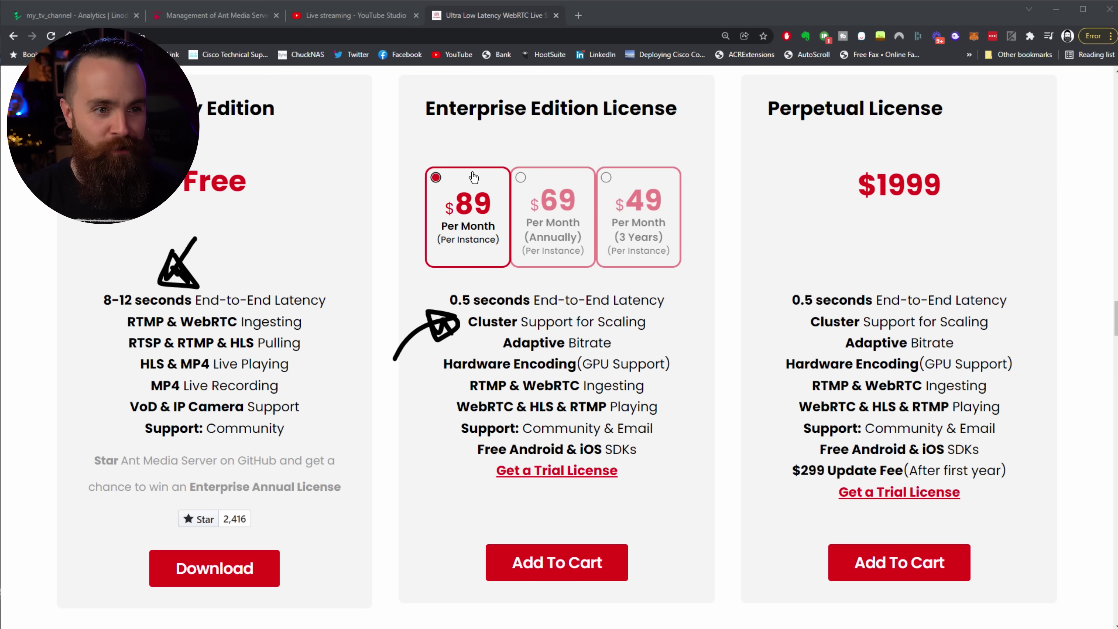
click(373, 15)
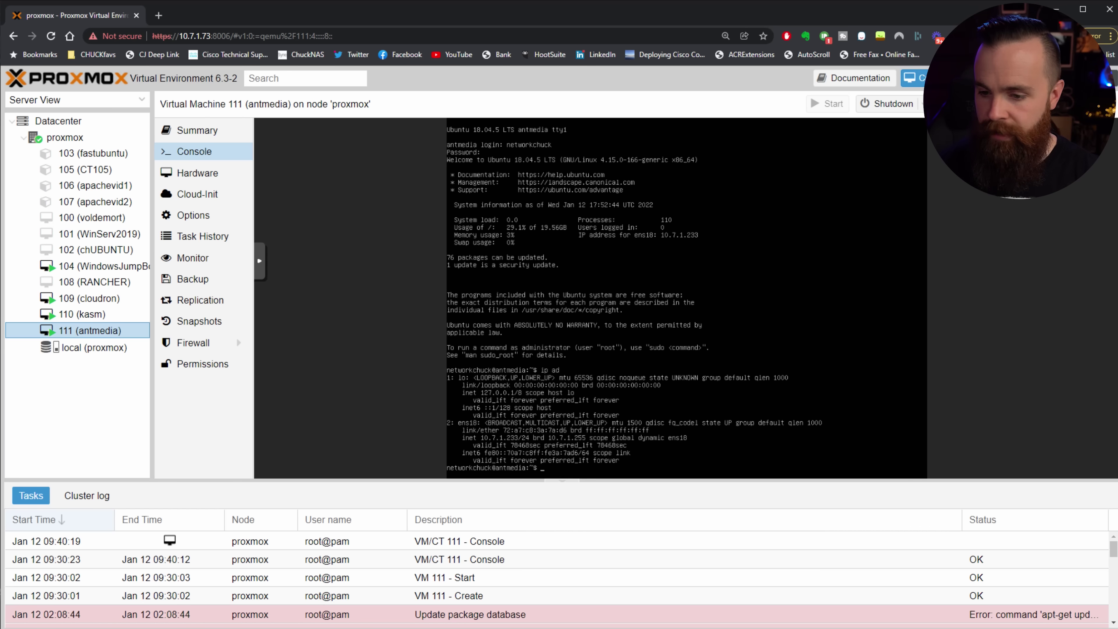
Step: Launch Command Prompt via cmd, move it aside, and bring up the Ant Media releases page
key(super)
text(cmd)
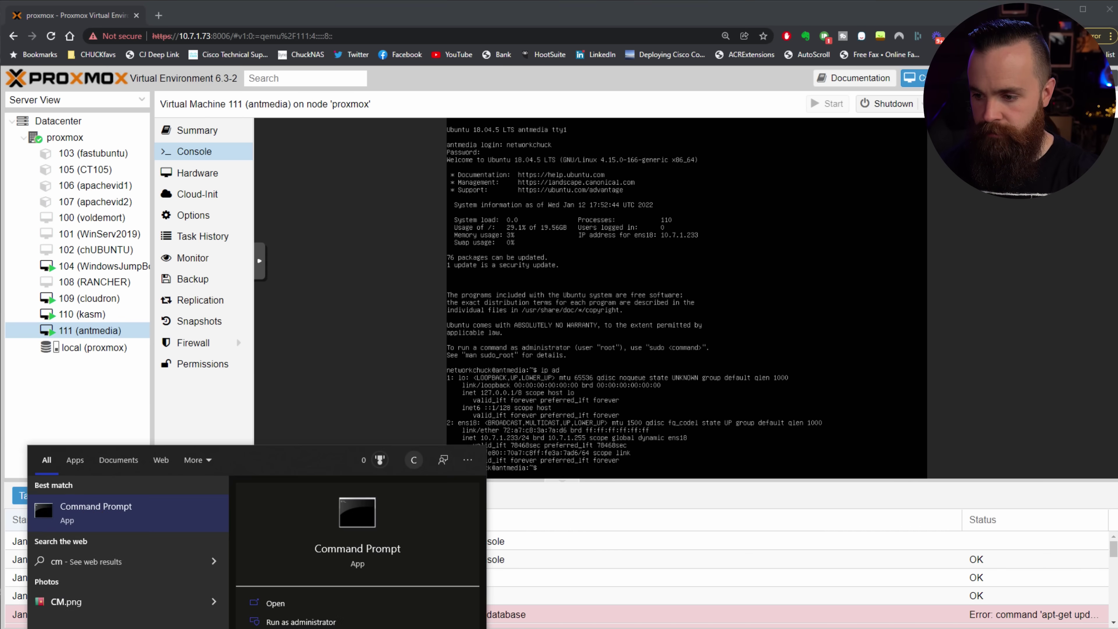
key(Return)
drag(623, 16, 565, 34)
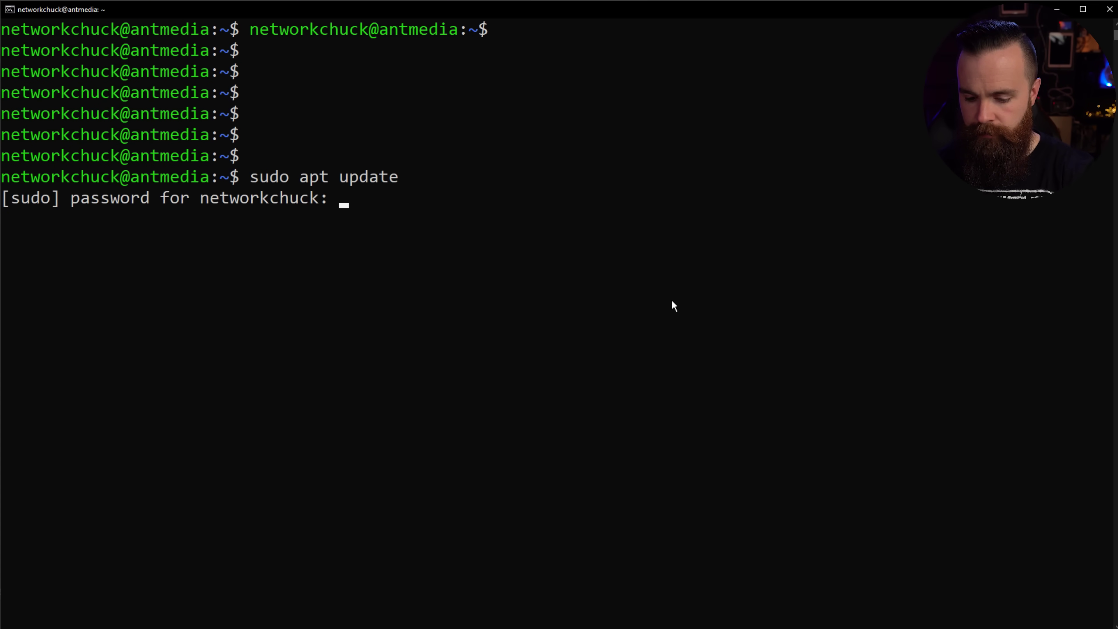
key(alt+Tab)
scroll(613, 280, down, 10)
Step: Copy the link address of the 238 MB ant-media-server-community-2.4.1.zip asset
scroll(614, 280, down, 20)
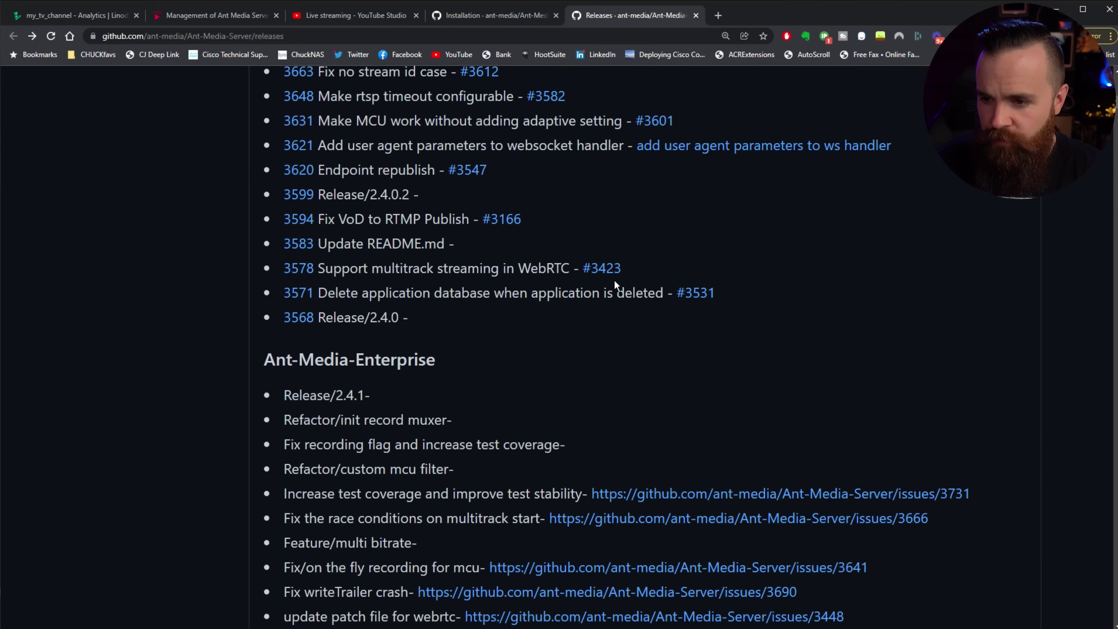
scroll(615, 284, down, 2)
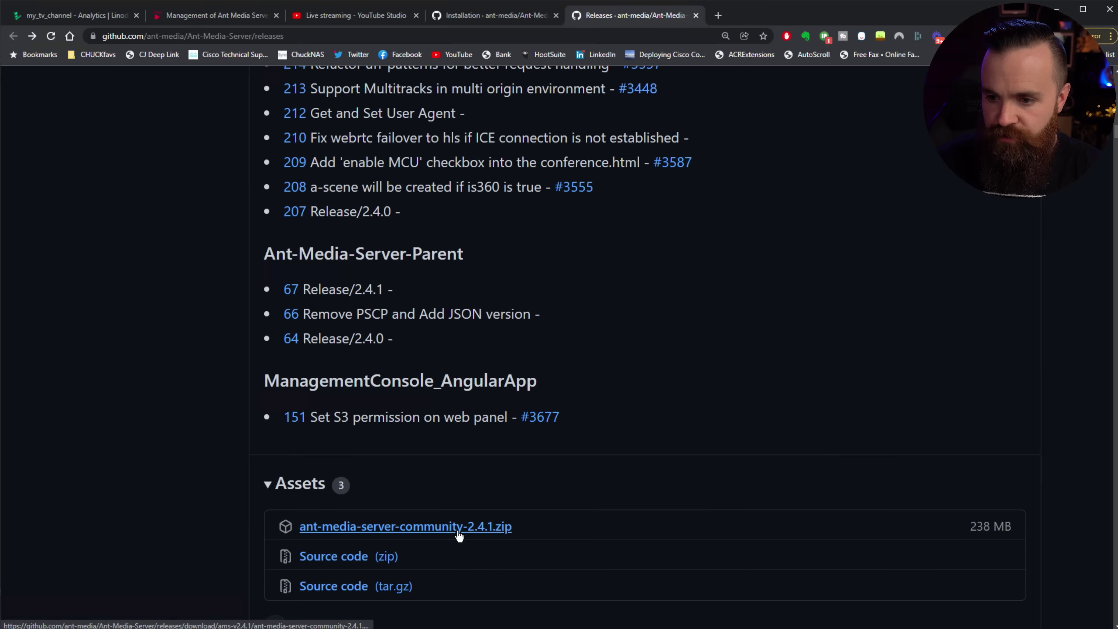
right_click(471, 531)
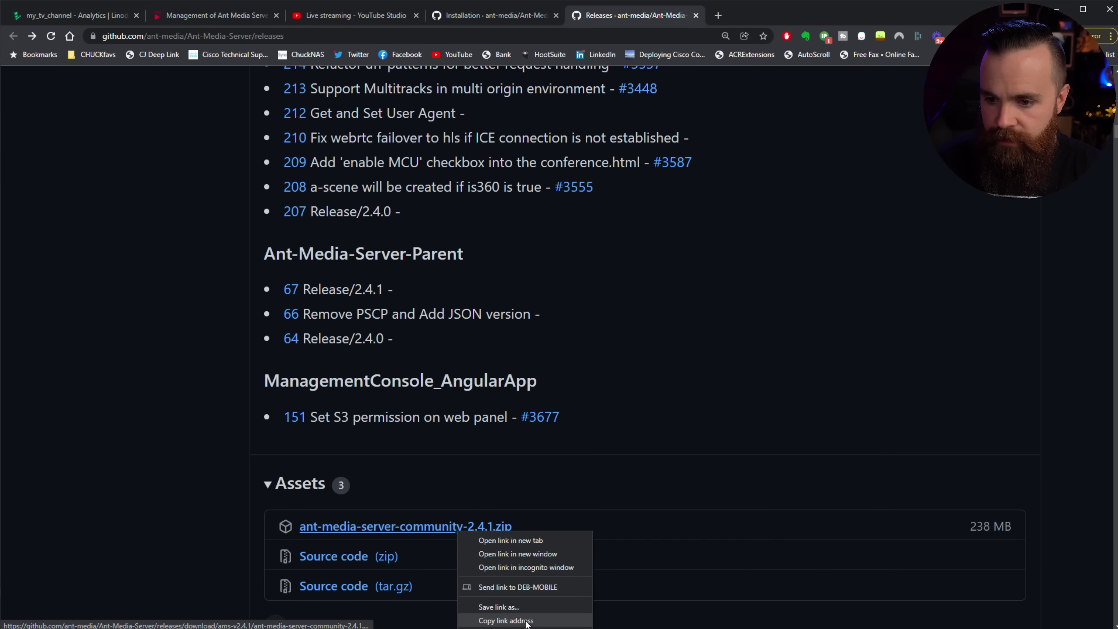
click(506, 620)
scroll(528, 572, down, 5)
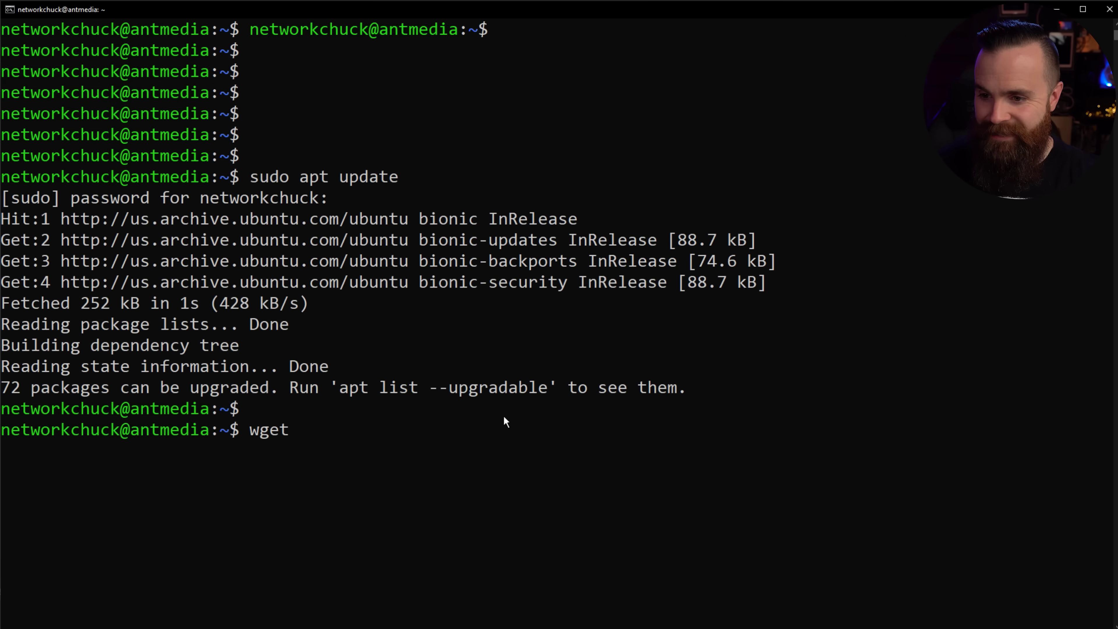
Step: Download the community 2.4.1 zip and the install script, making the script executable
key(ctrl+v)
key(Return)
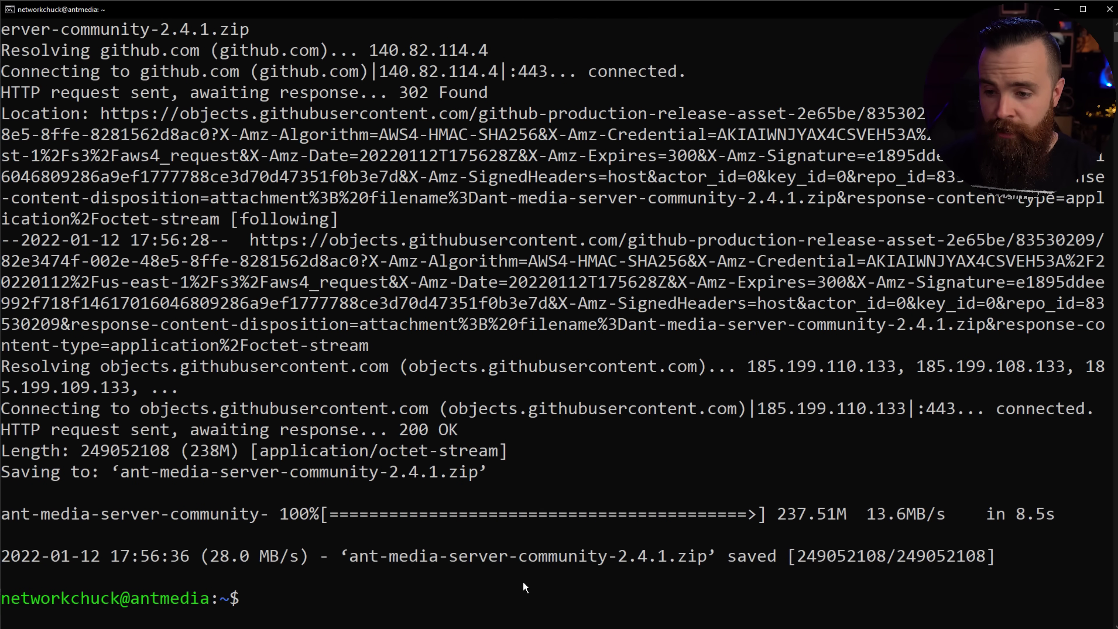
key(ctrl+v)
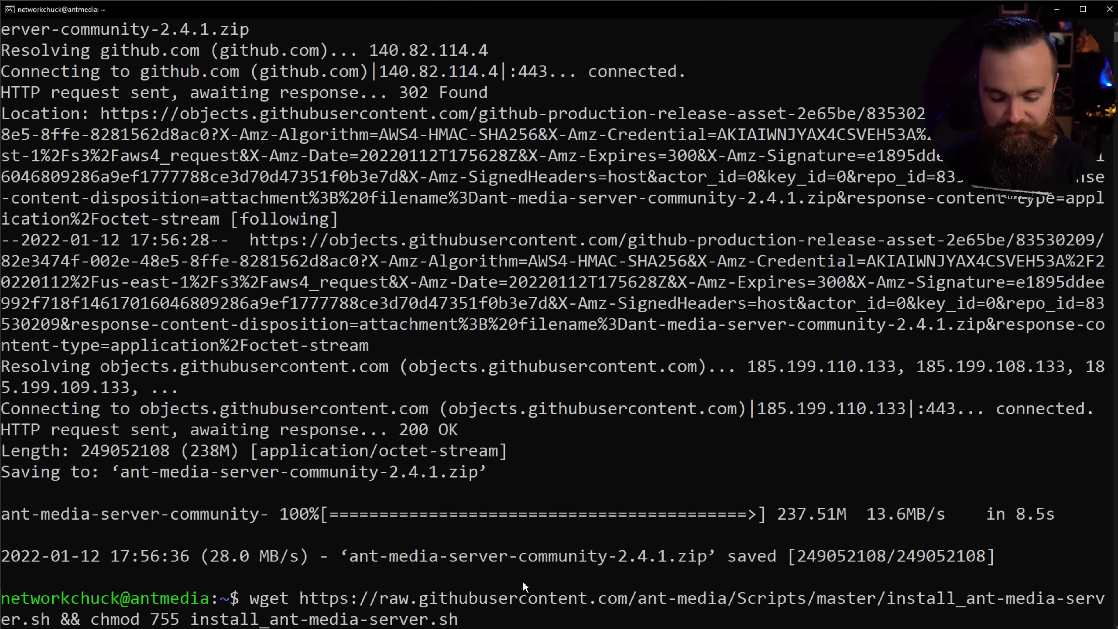
key(Return)
Step: Run sudo ./install_ant-media-server.sh -i with the downloaded zip file name
click(1004, 581)
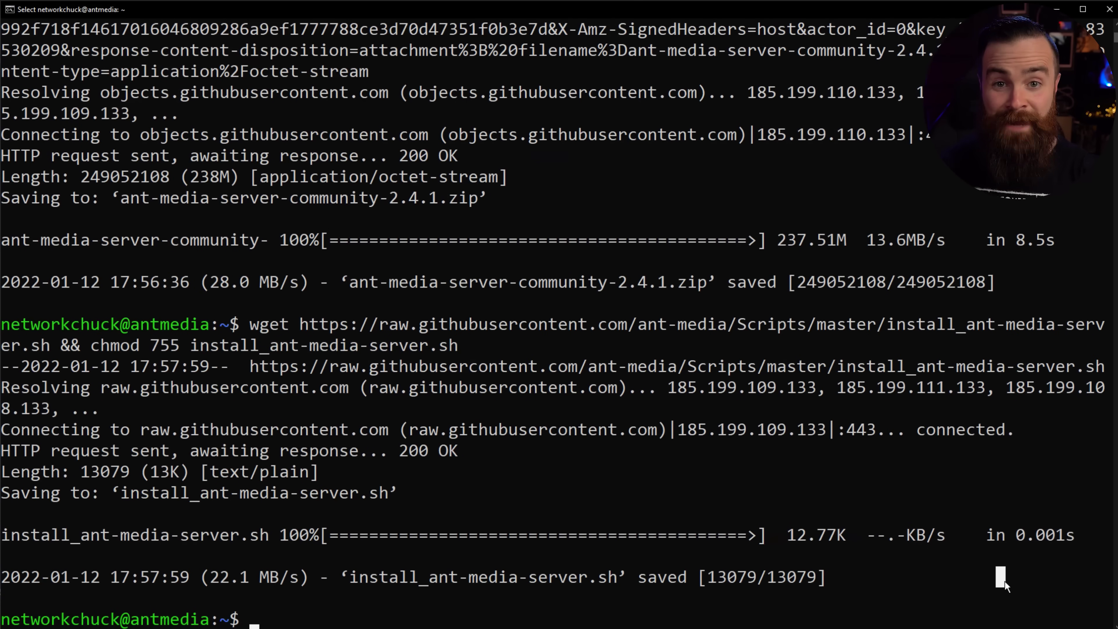
text(do )
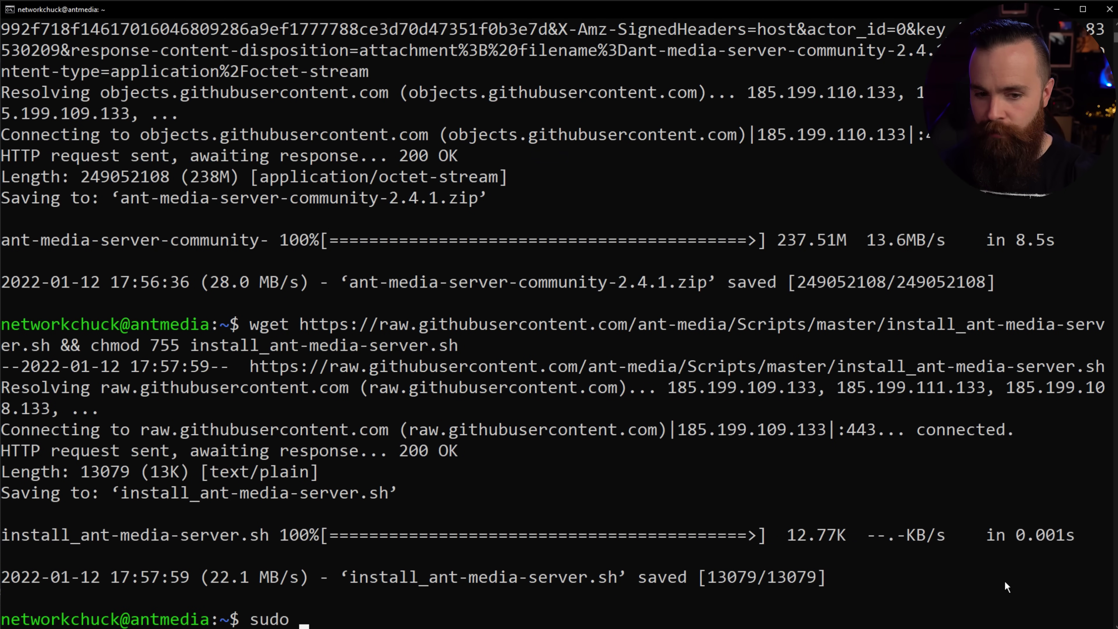
text(./install)
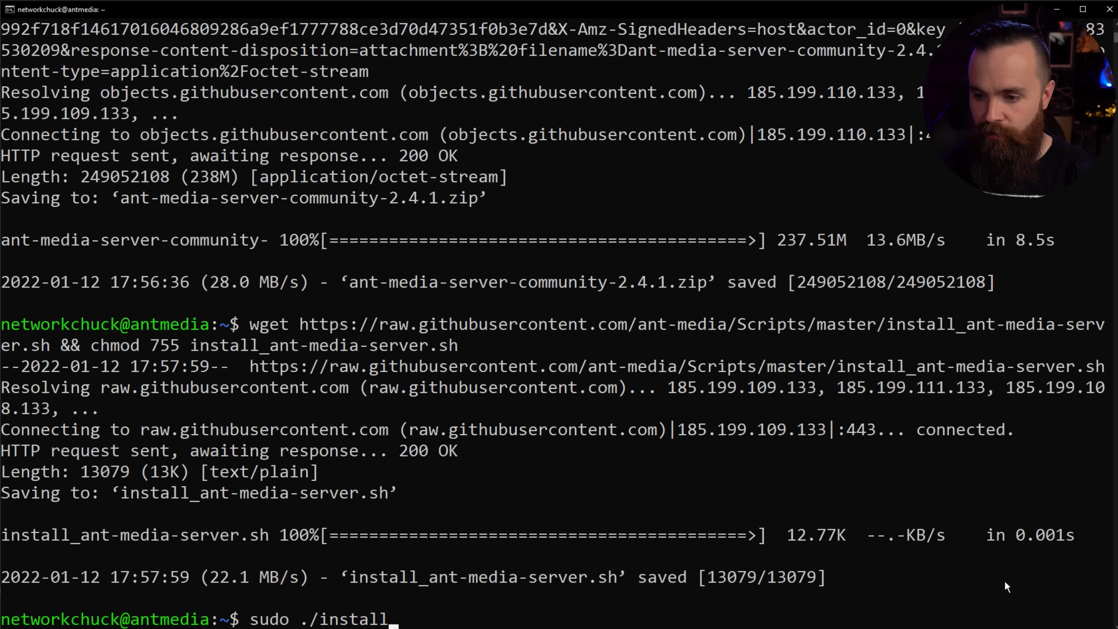
text(_ant-media-serve)
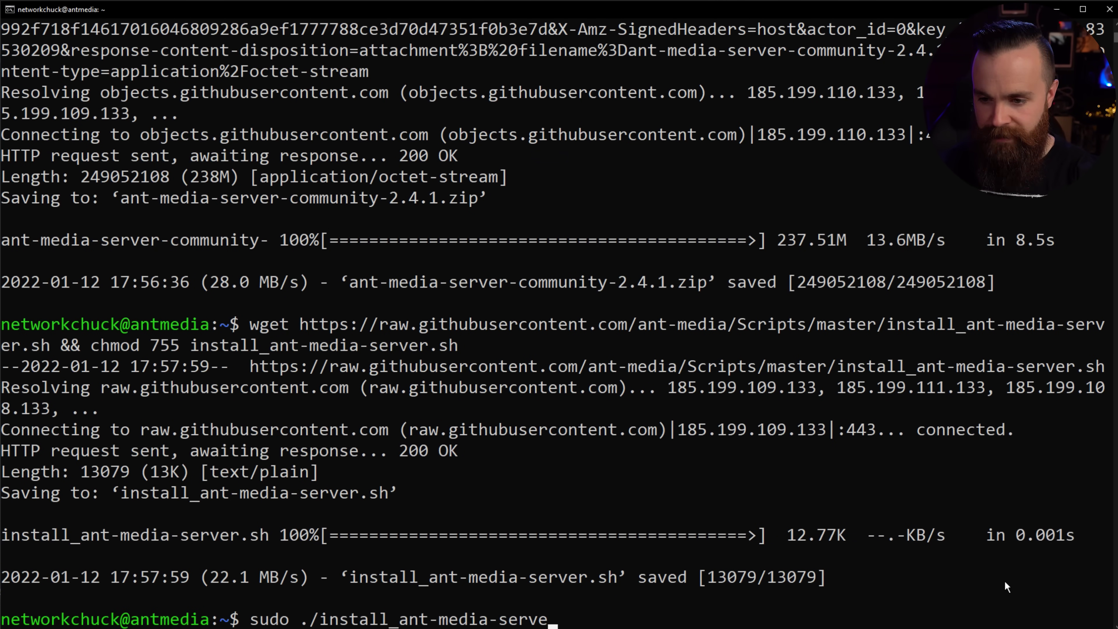
text(r.sh -i)
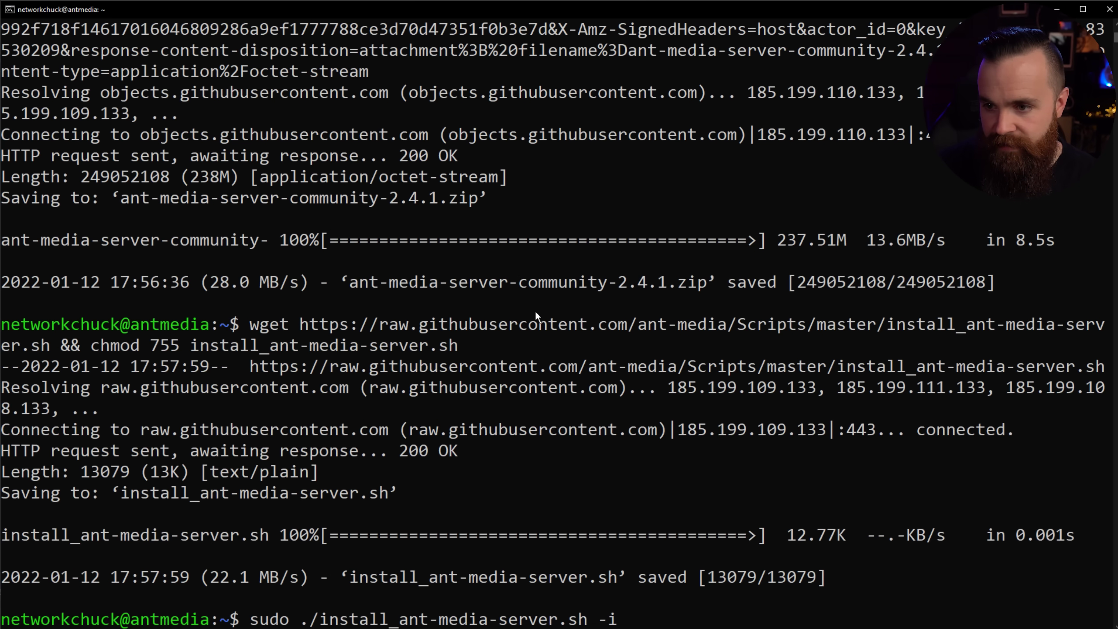
drag(359, 288, 705, 292)
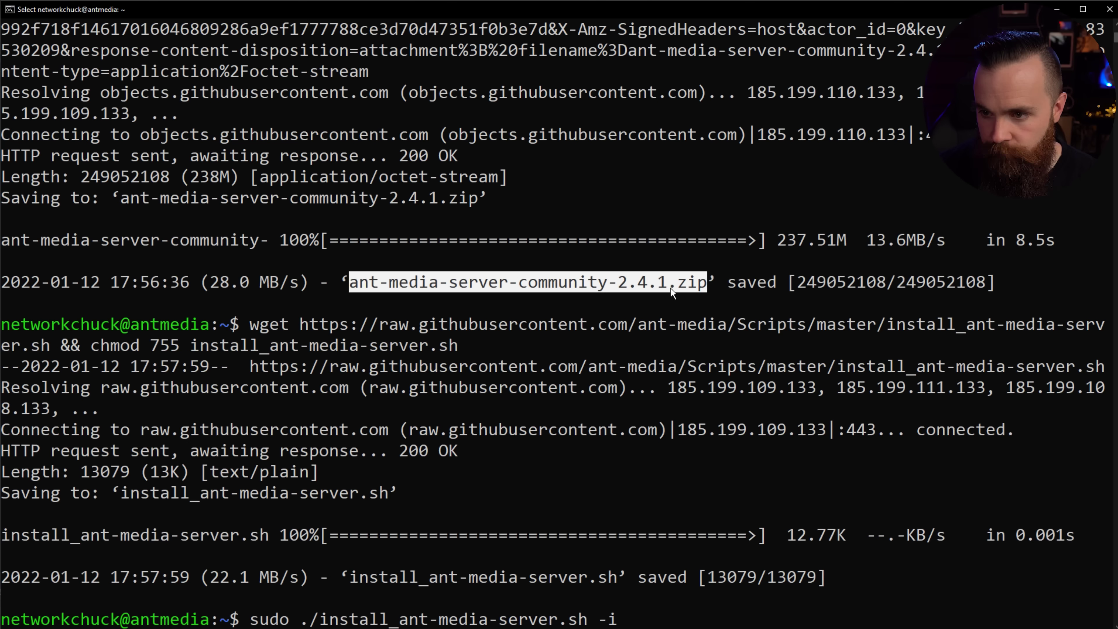
right_click(668, 618)
right_click(667, 620)
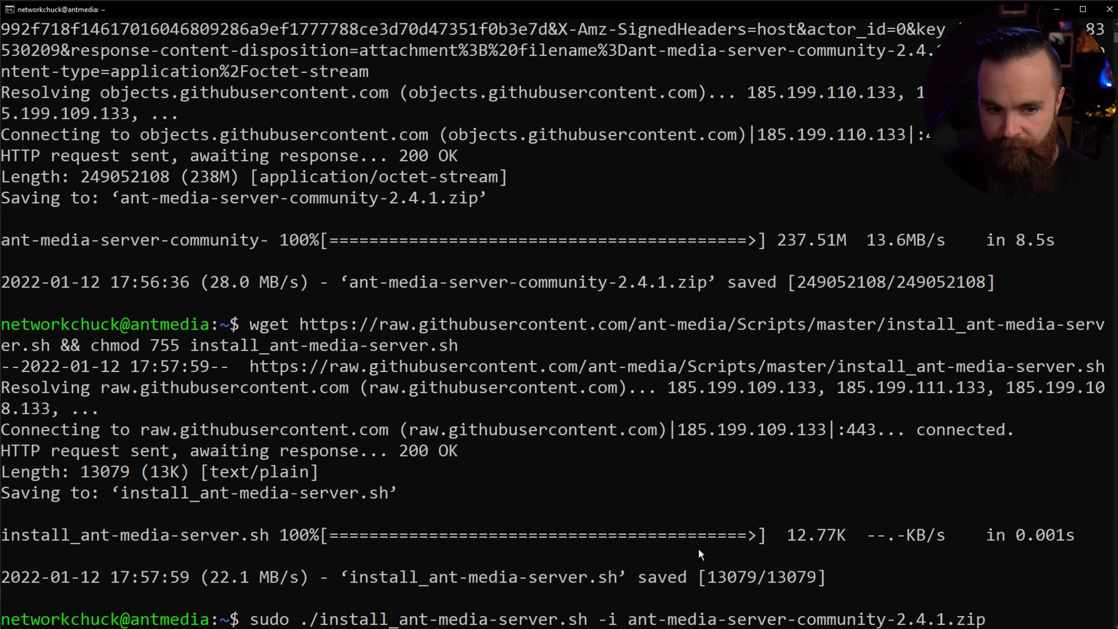
key(Return)
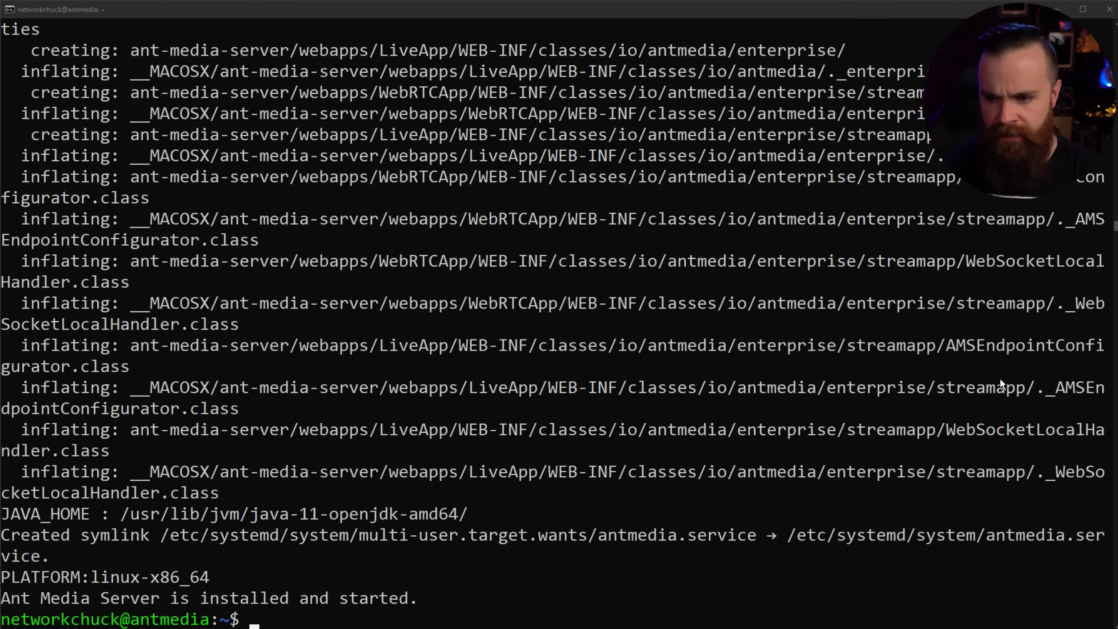
Step: Run systemctl status antmedia and confirm the service is active (running)
text(syst)
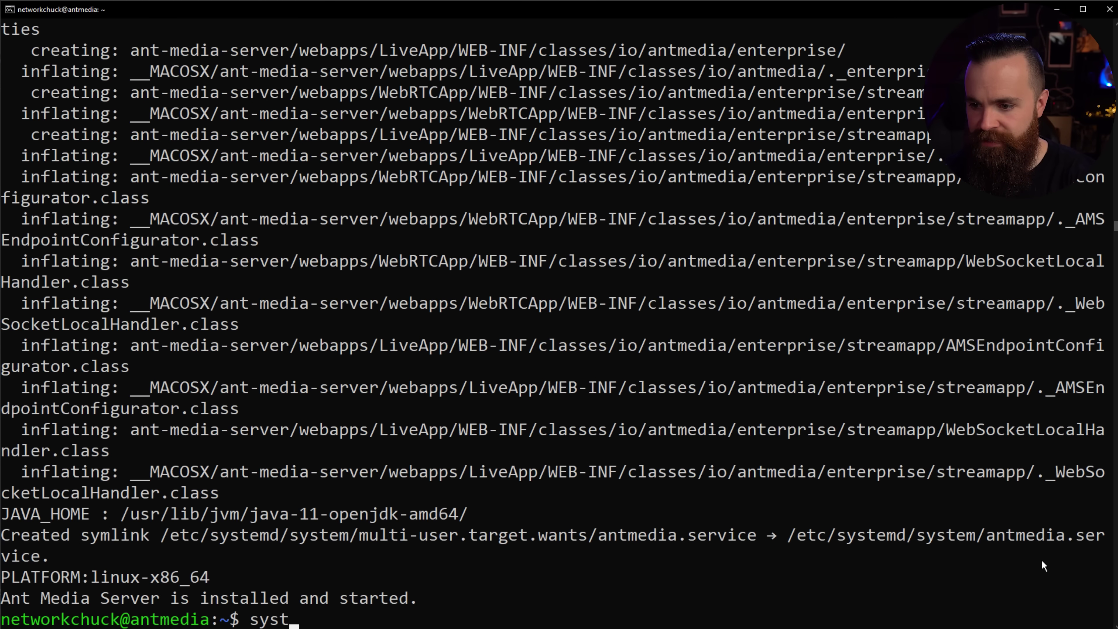
text(emctl antmedia )
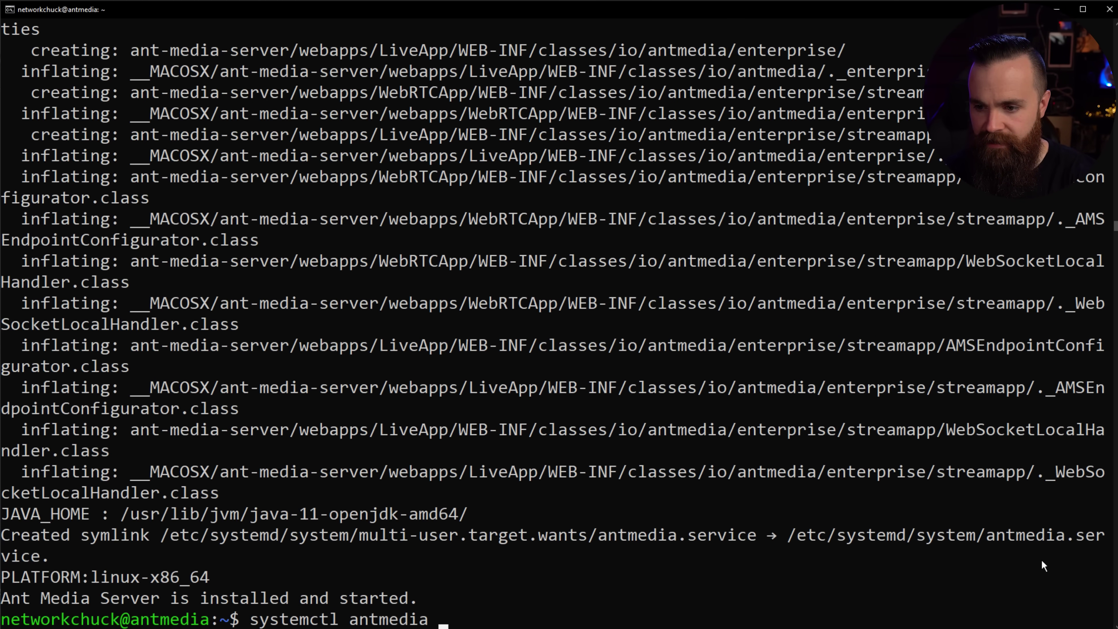
text(status)
key(Return)
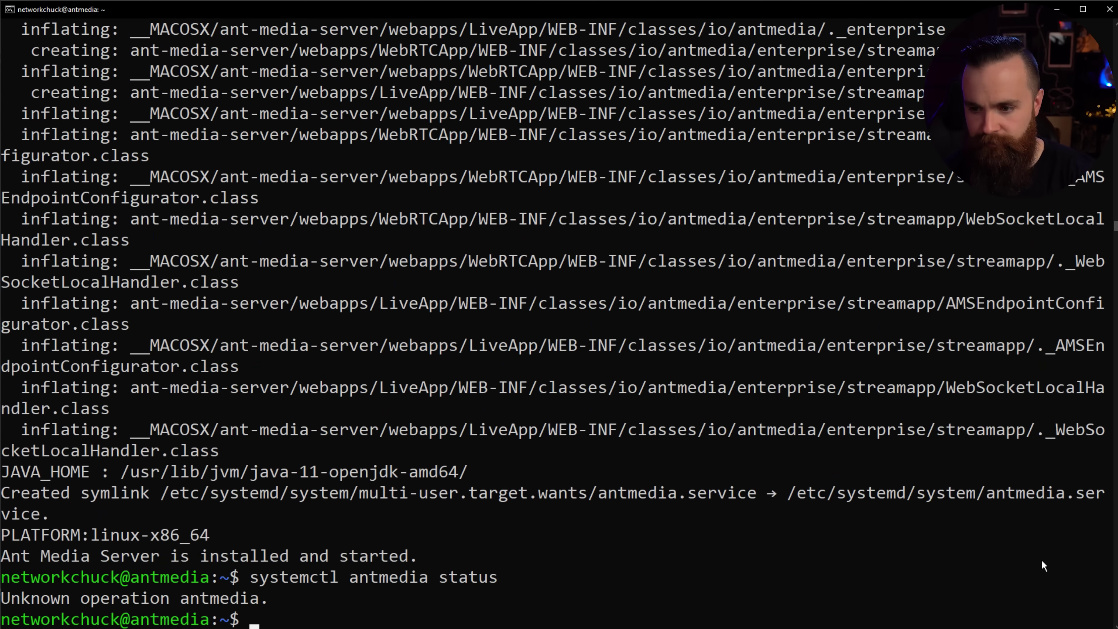
key(Up)
key(BackSpace)
key(BackSpace)
key(BackSpace)
key(BackSpace)
key(BackSpace)
key(BackSpace)
key(BackSpace)
key(BackSpace)
key(BackSpace)
key(BackSpace)
key(BackSpace)
key(BackSpace)
key(BackSpace)
key(BackSpace)
key(BackSpace)
text(status antme)
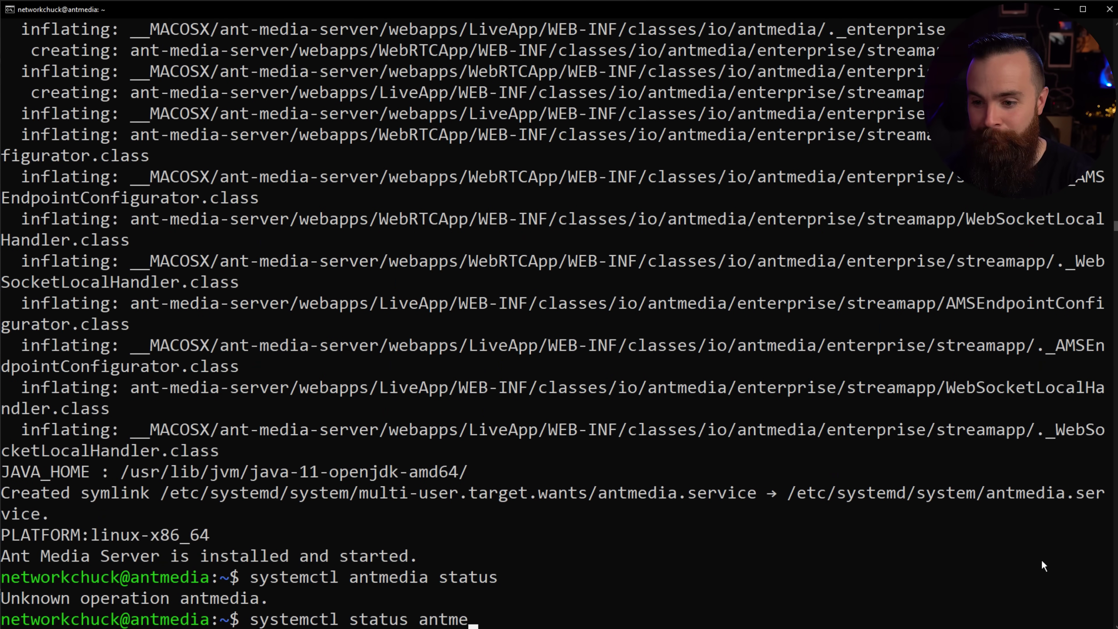
text(dia)
key(Return)
drag(110, 475, 256, 476)
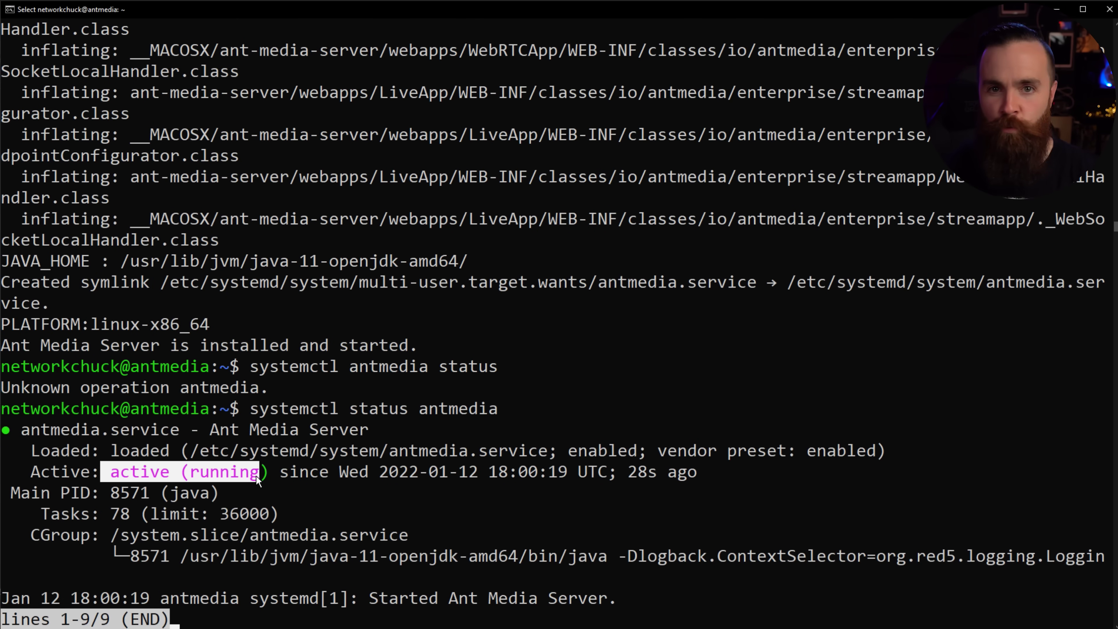
key(q)
Step: List the VM's network addresses with ip address and select 10.7.1.233
key(Return)
key(Return)
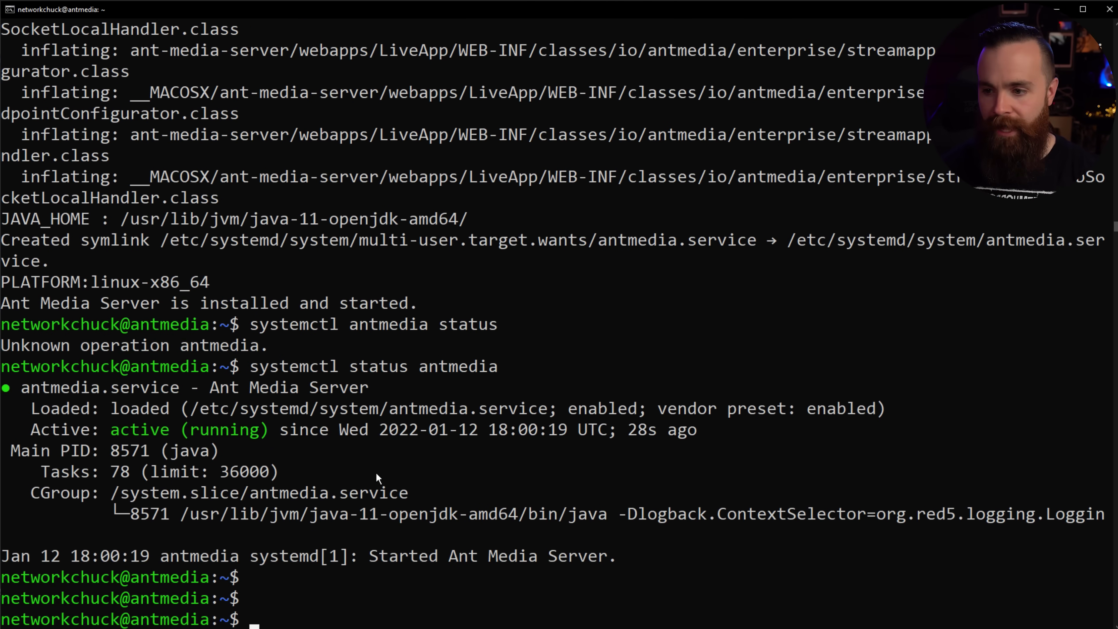
text(ip address)
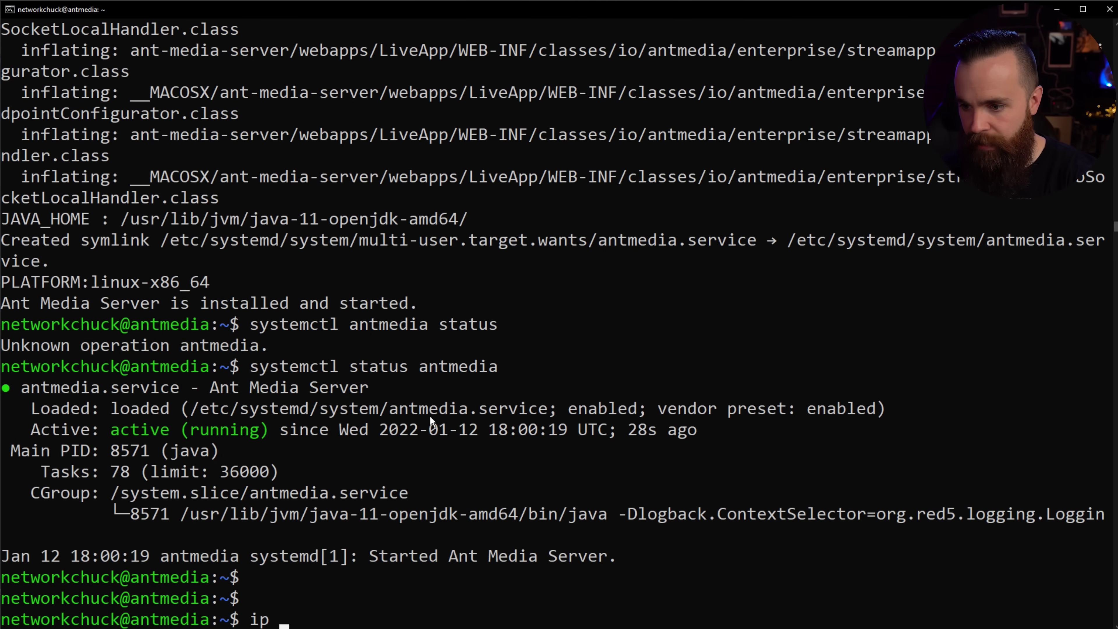
key(Return)
click(93, 535)
Step: Load 10.7.1.233:5080 in a new Chrome tab and zoom the Create First Account page
key(alt+Tab)
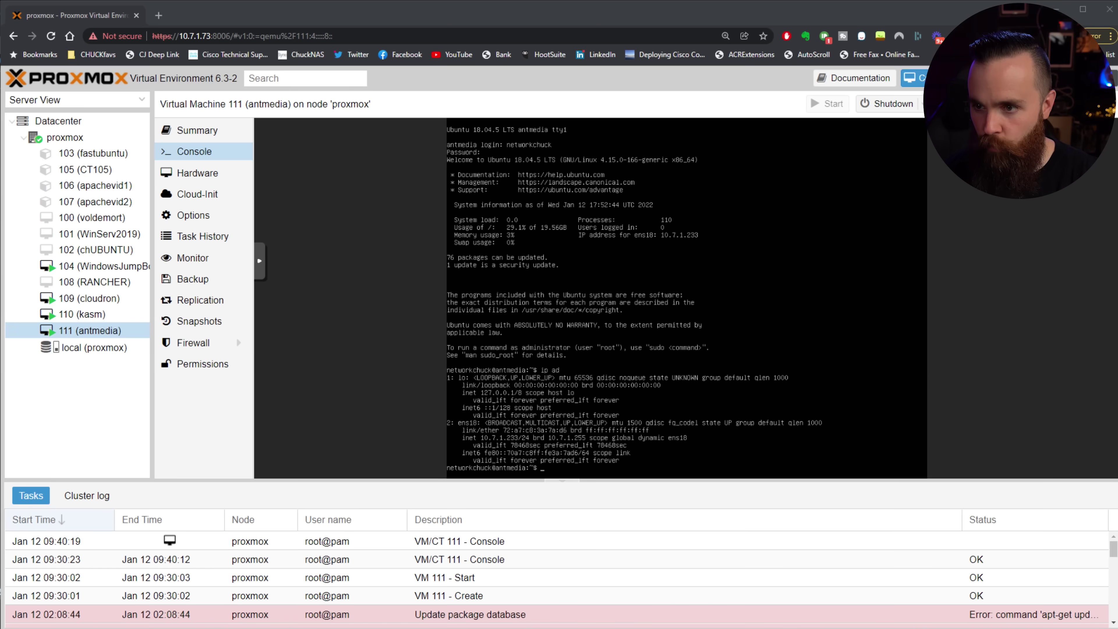
click(158, 16)
text(active (running)
key(BackSpace)
key(BackSpace)
key(BackSpace)
key(BackSpace)
key(BackSpace)
key(BackSpace)
key(BackSpace)
key(BackSpace)
key(BackSpace)
key(BackSpace)
key(BackSpace)
key(BackSpace)
key(BackSpace)
key(BackSpace)
key(BackSpace)
text(10.7.1.233)
text(:)
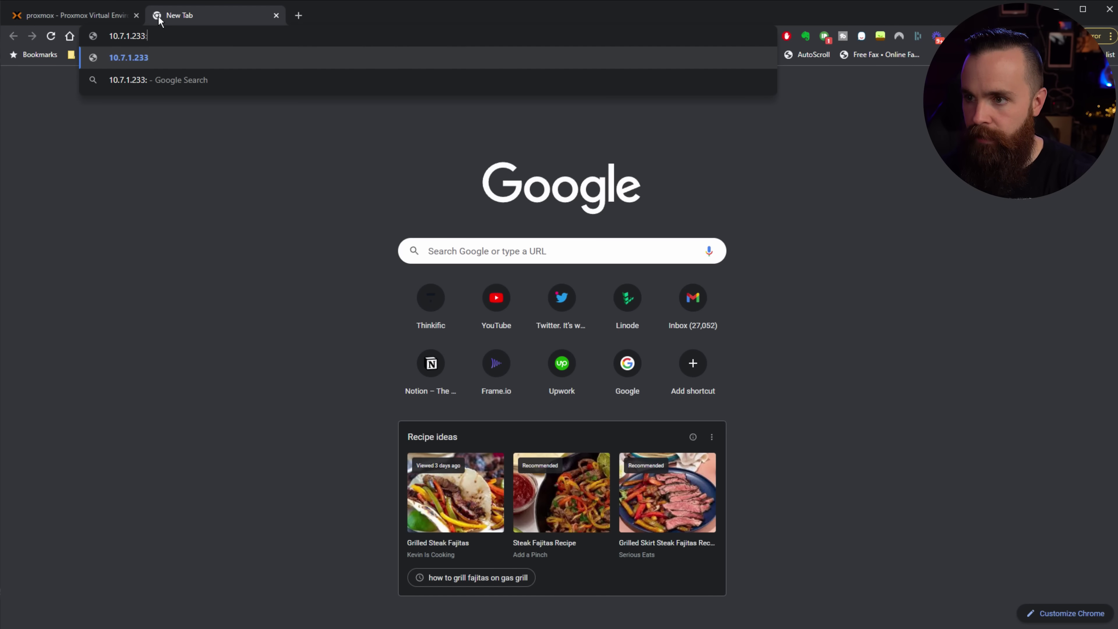
text(5080)
key(Return)
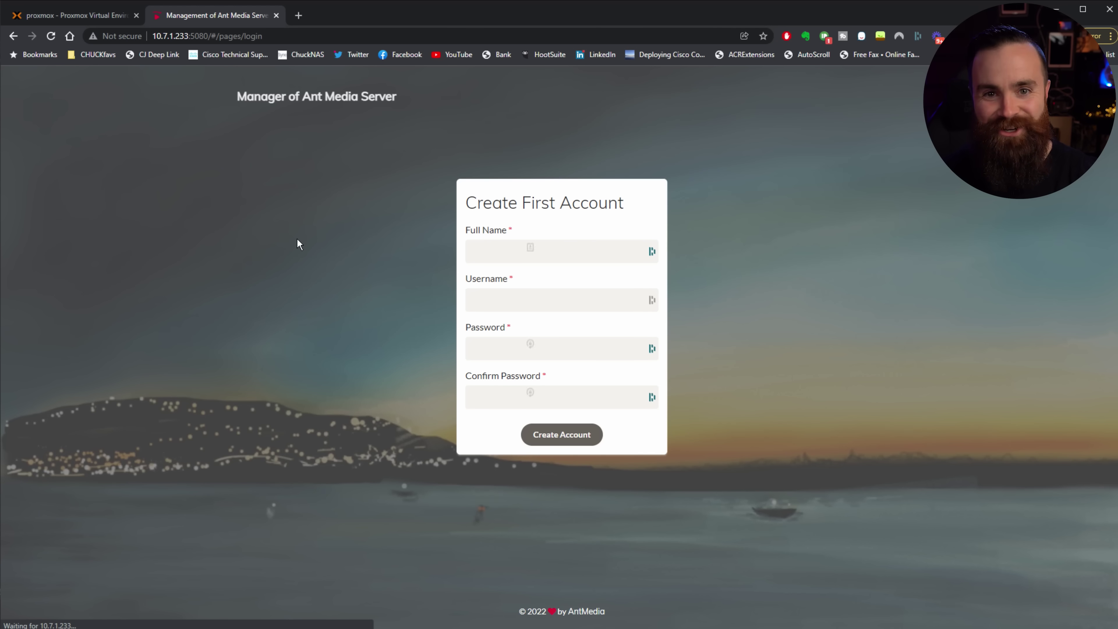
key(ctrl+plus)
key(ctrl+plus)
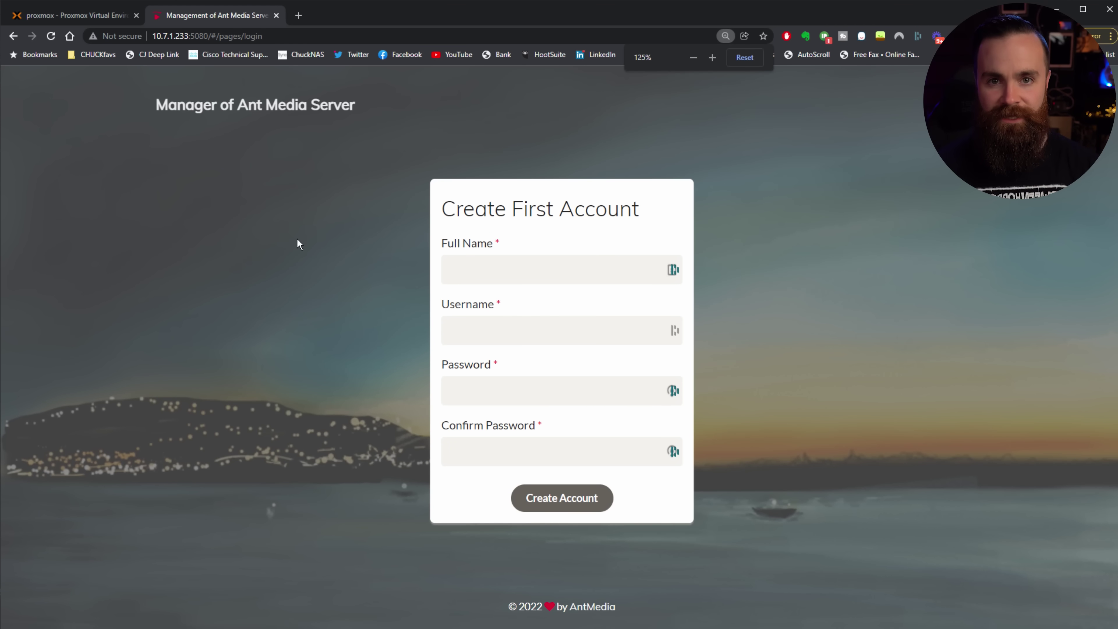